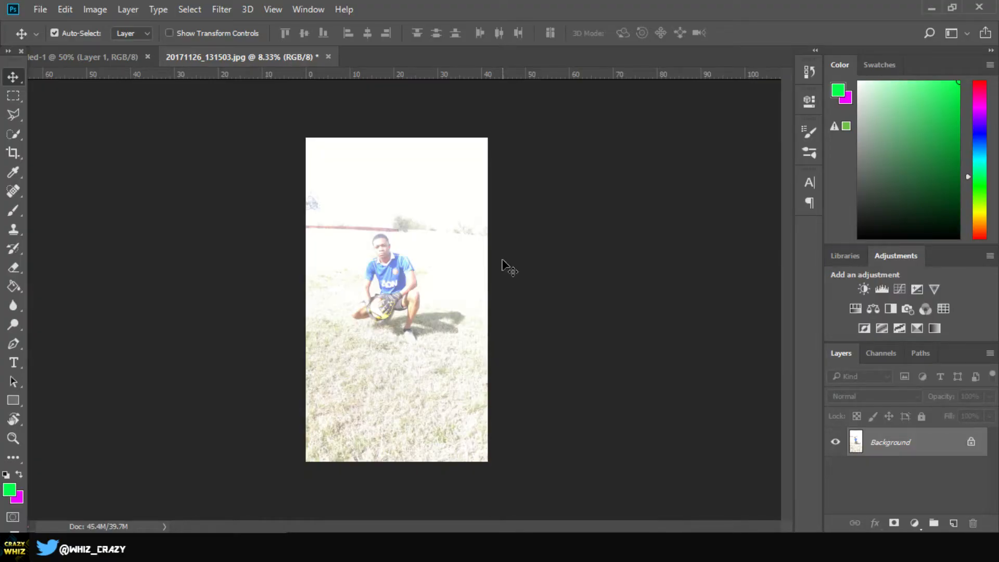
# Step: Unlock the Background layer of the photo so it becomes a regular editable layer
pyautogui.click(972, 443)
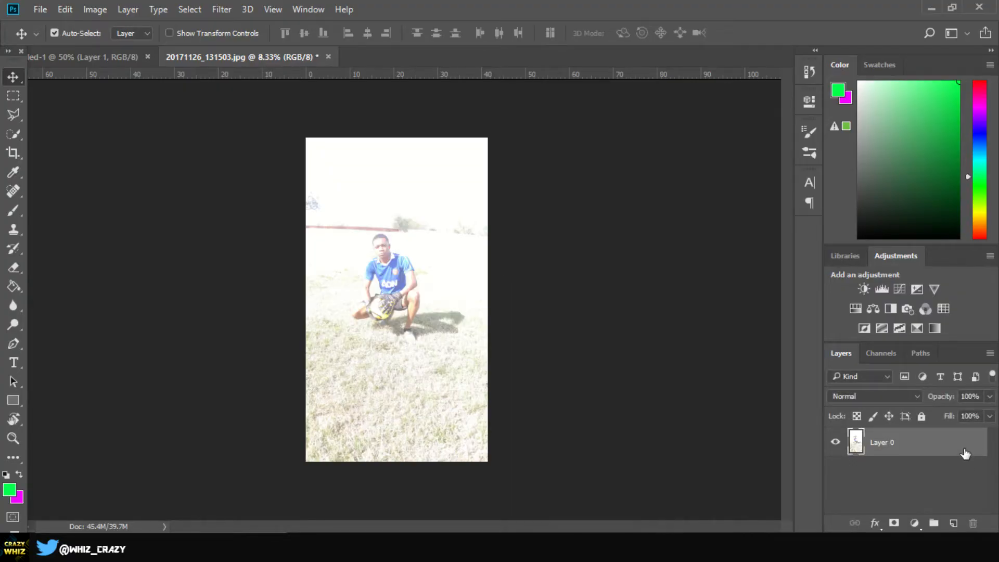
pyautogui.doubleClick(965, 454)
pyautogui.click(850, 103)
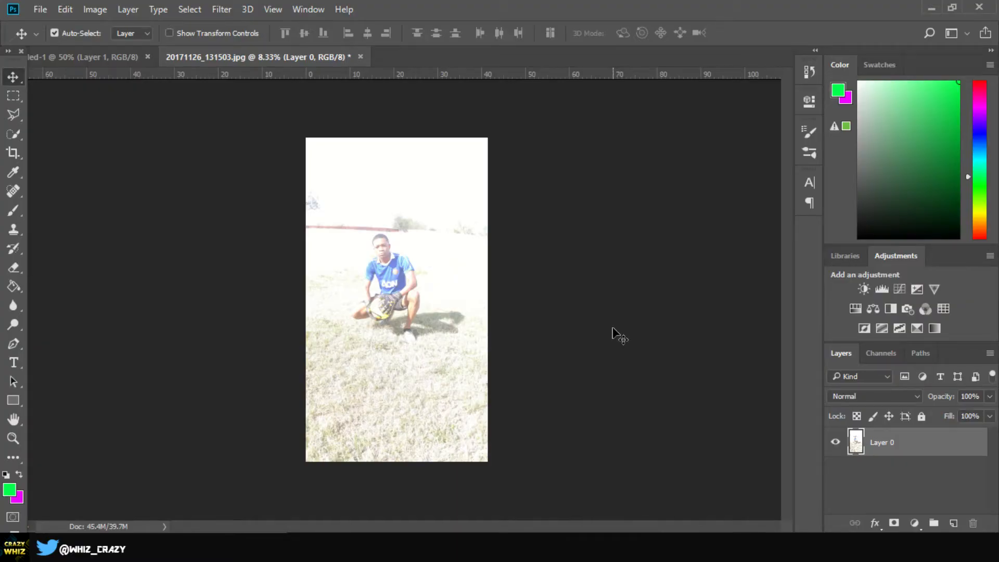
# Step: Add an Exposure adjustment layer with exposure -0.78, offset -0.1167 and gamma correction 0.83
pyautogui.click(918, 289)
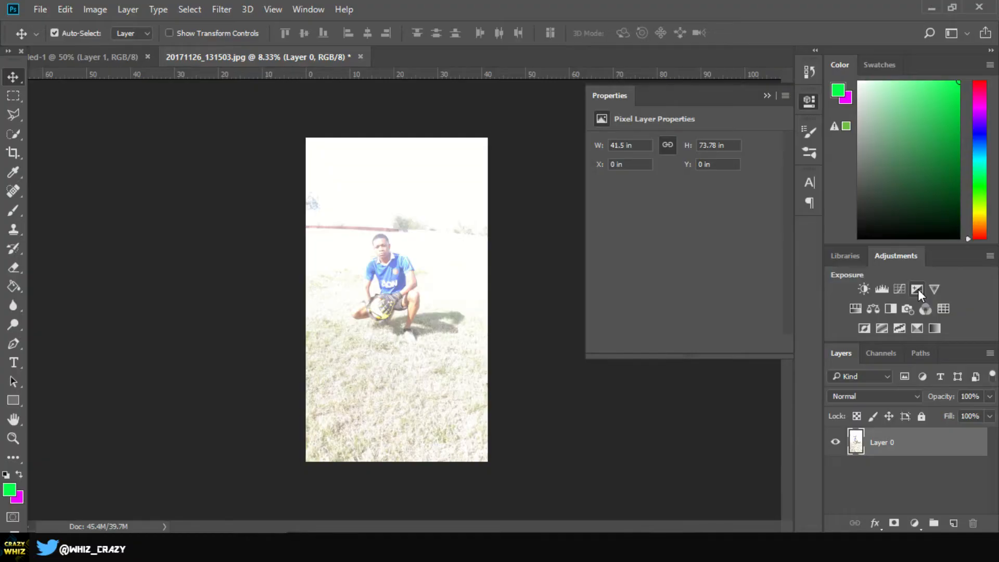
pyautogui.moveTo(683, 179)
pyautogui.mouseDown()
pyautogui.moveTo(667, 182)
pyautogui.moveTo(675, 181)
pyautogui.mouseUp()
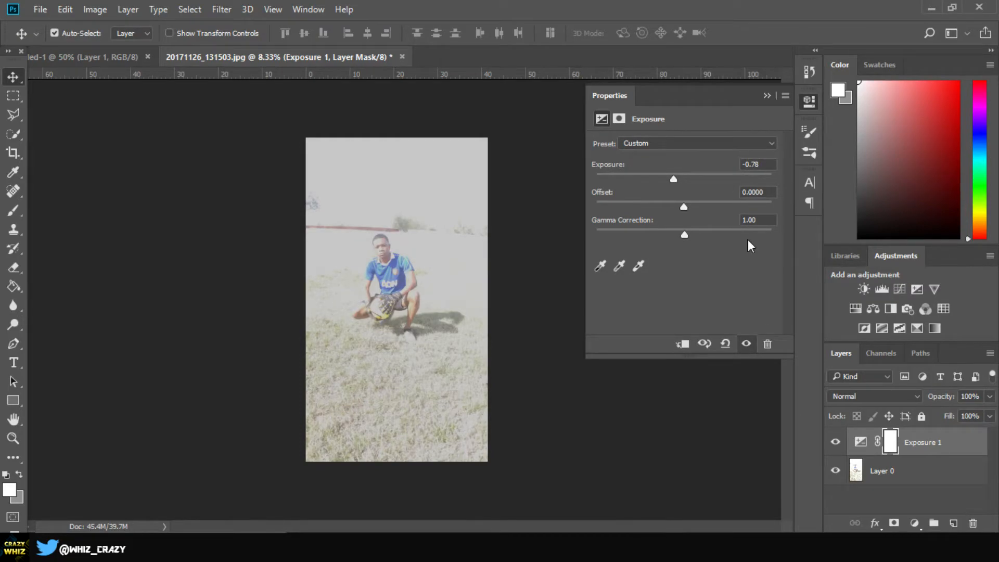
pyautogui.moveTo(684, 207); pyautogui.dragTo(663, 215)
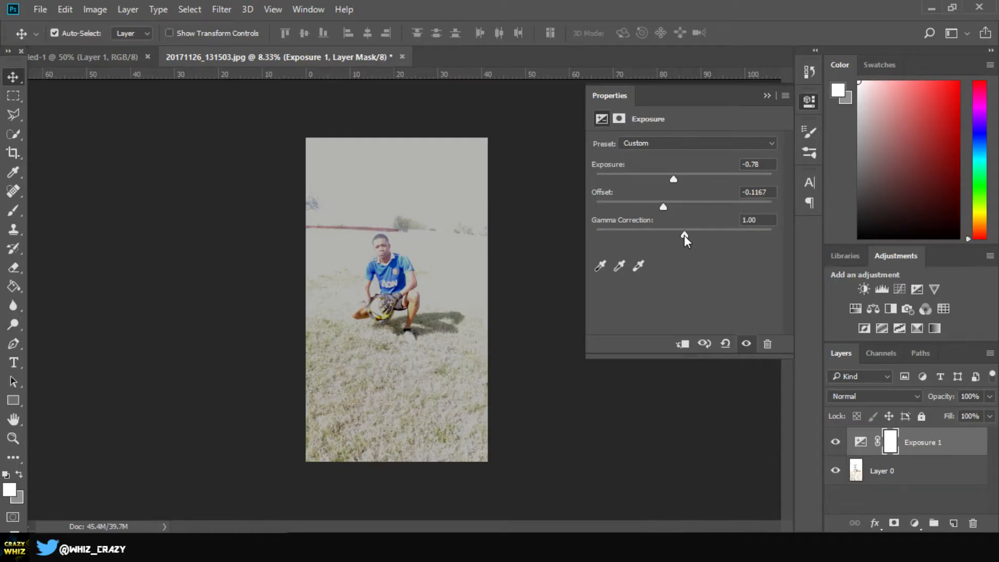
pyautogui.moveTo(653, 241); pyautogui.dragTo(696, 243)
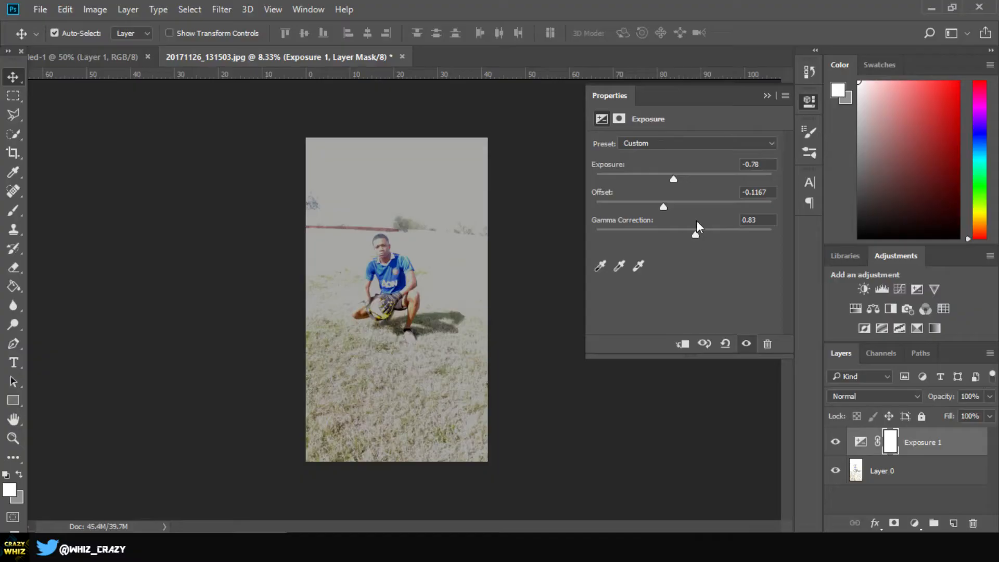
pyautogui.click(767, 96)
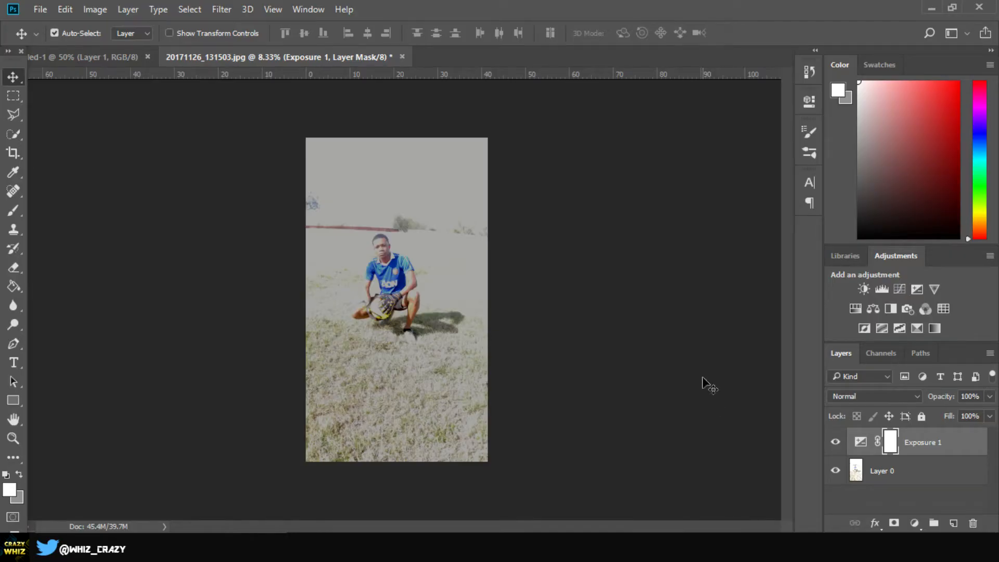
# Step: Add a Vibrance adjustment layer and set its vibrance to +45
pyautogui.click(942, 295)
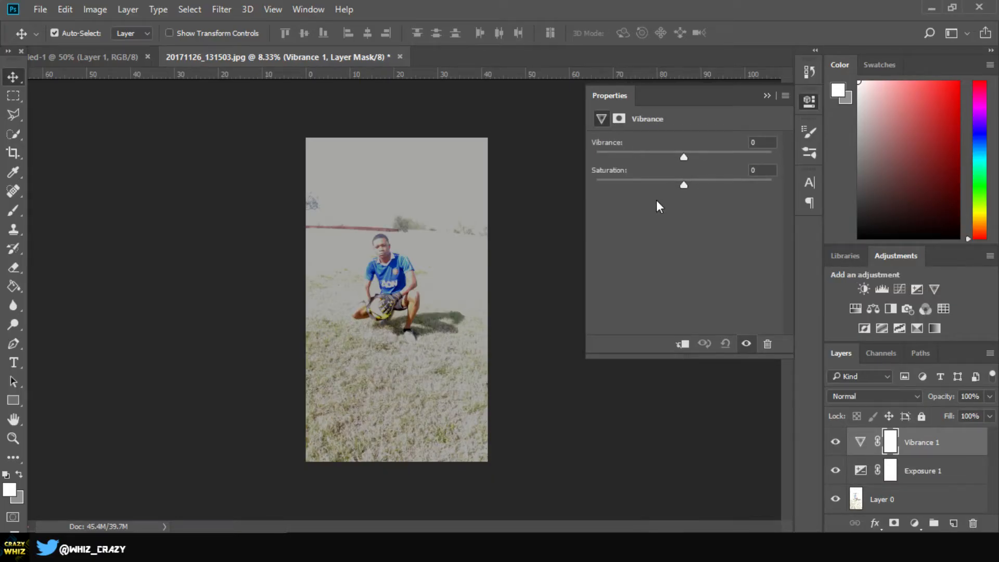
pyautogui.moveTo(684, 156); pyautogui.dragTo(597, 159)
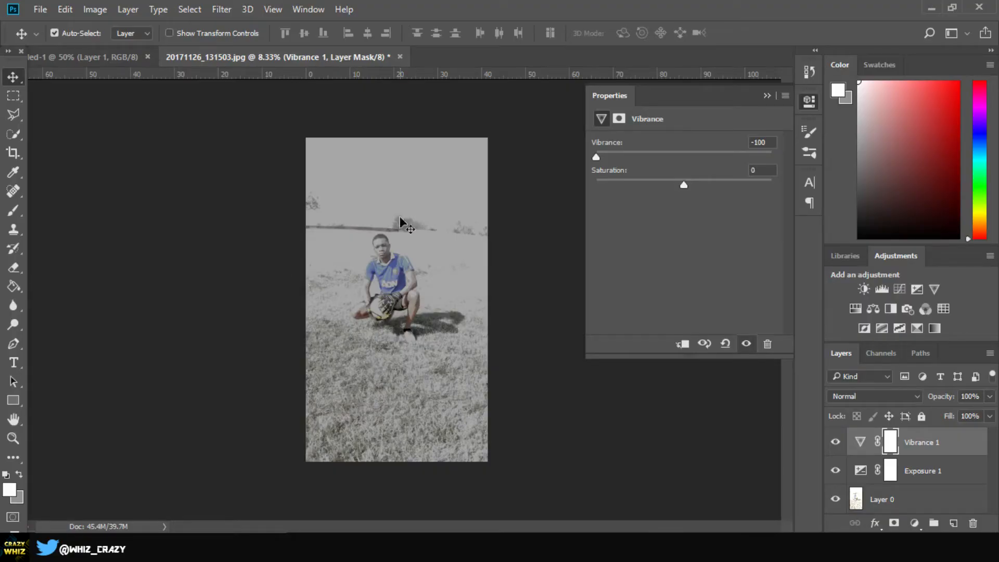
pyautogui.moveTo(597, 158); pyautogui.dragTo(724, 160)
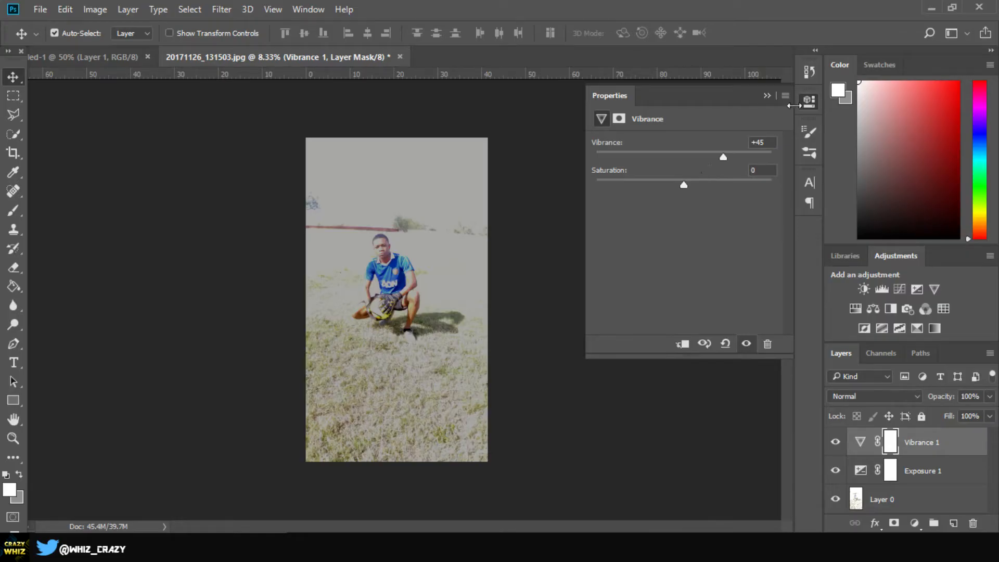
pyautogui.click(767, 96)
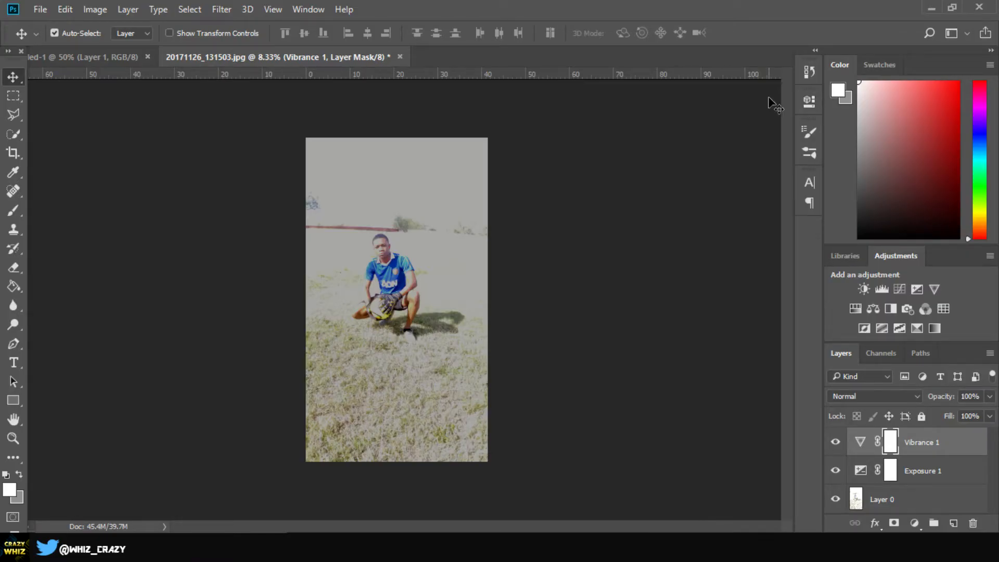
# Step: Add a Brightness/Contrast adjustment layer with brightness -12 and contrast 14
pyautogui.click(862, 289)
pyautogui.moveTo(685, 176); pyautogui.dragTo(697, 207)
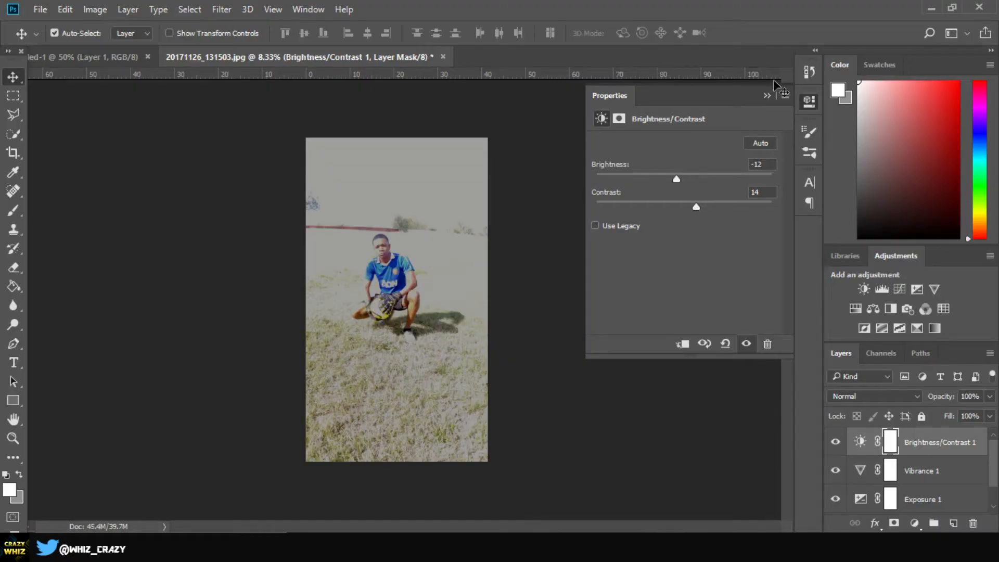
pyautogui.click(767, 95)
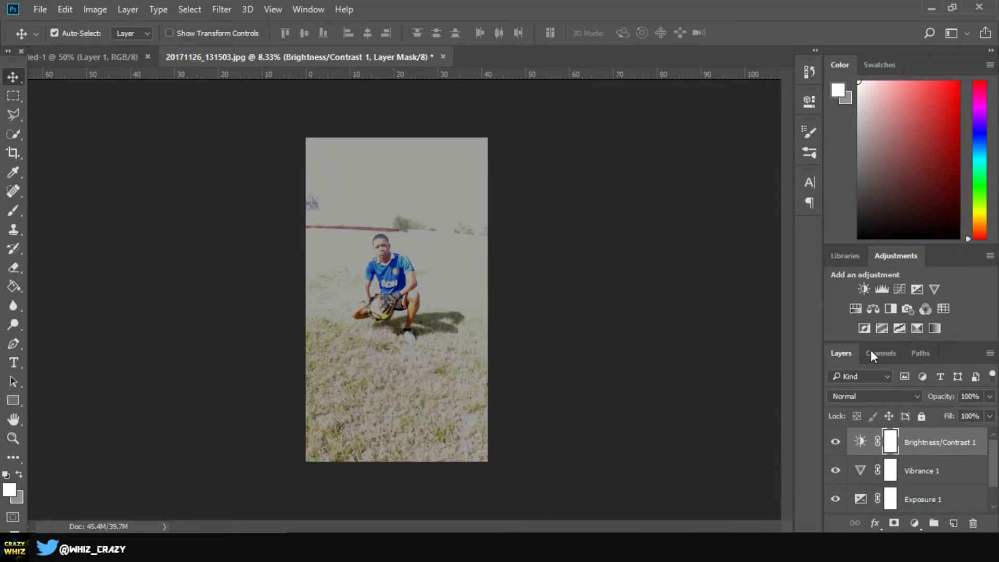
# Step: Add a Curves adjustment layer with a gentle RGB S-curve, moving the black point slightly inward and lowering the white point slightly
pyautogui.click(906, 285)
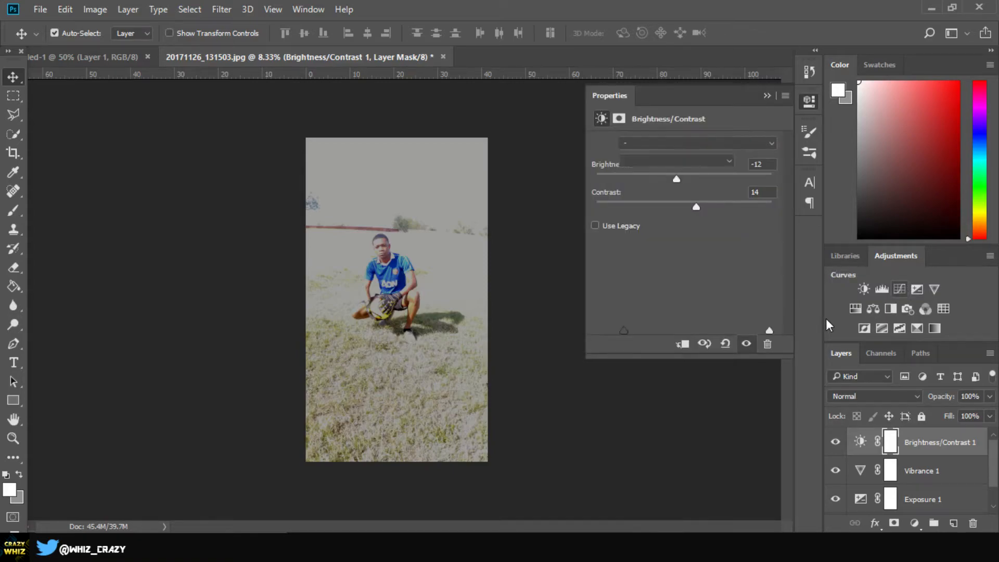
pyautogui.moveTo(665, 279); pyautogui.dragTo(672, 283)
pyautogui.moveTo(733, 214); pyautogui.dragTo(728, 213)
pyautogui.moveTo(625, 320); pyautogui.dragTo(631, 350)
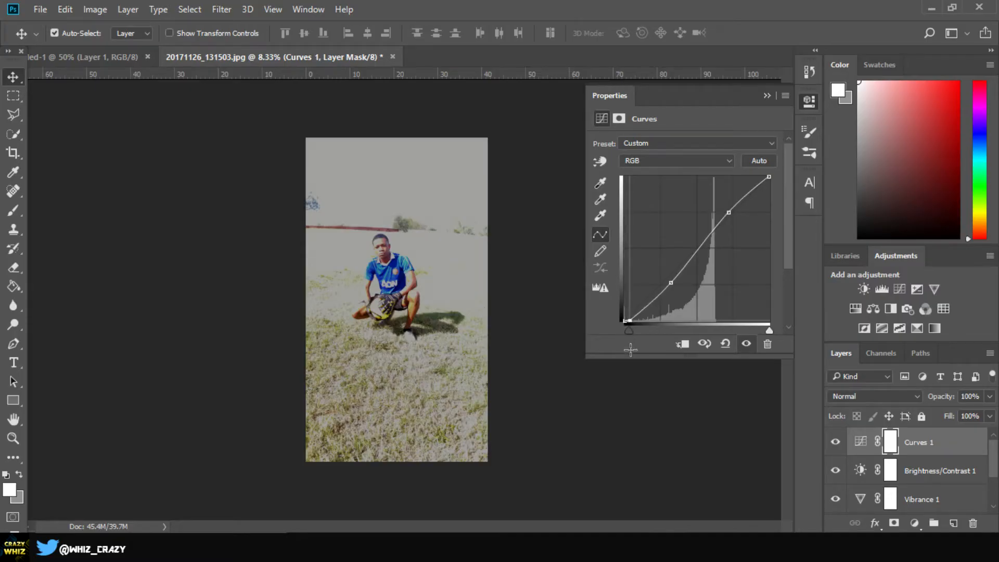
pyautogui.moveTo(769, 177); pyautogui.dragTo(770, 190)
pyautogui.hotkey('ctrl', 'z')
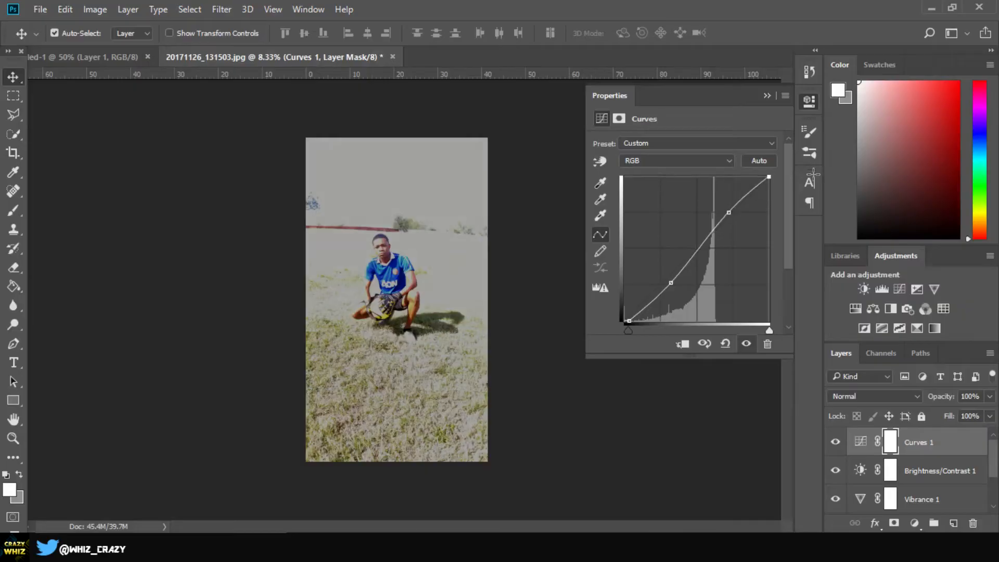
pyautogui.moveTo(819, 181); pyautogui.dragTo(832, 185)
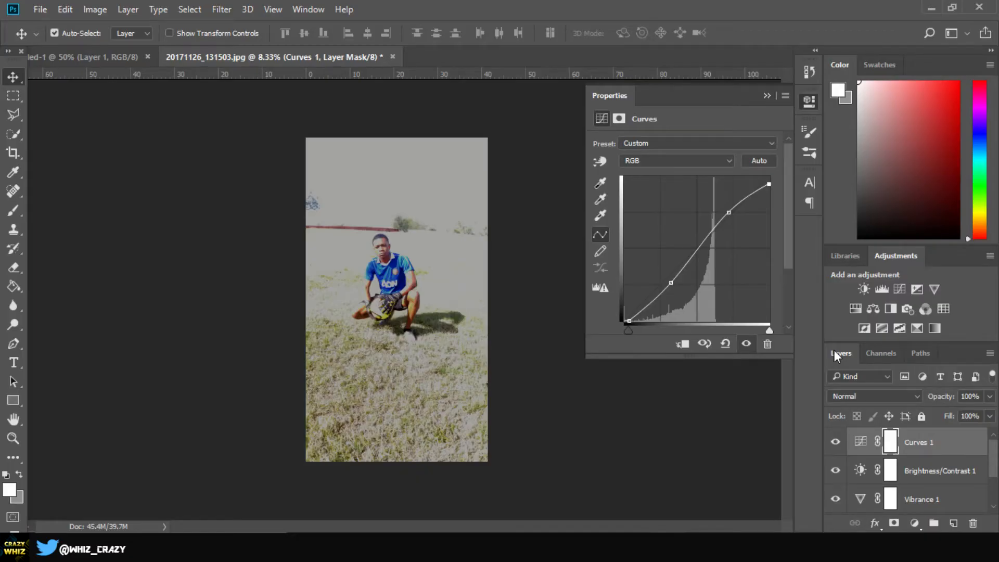
# Step: Adjust the Green channel of the Curves layer, adding a point in the shadows and moving the black point slightly inward
pyautogui.click(674, 160)
pyautogui.click(651, 191)
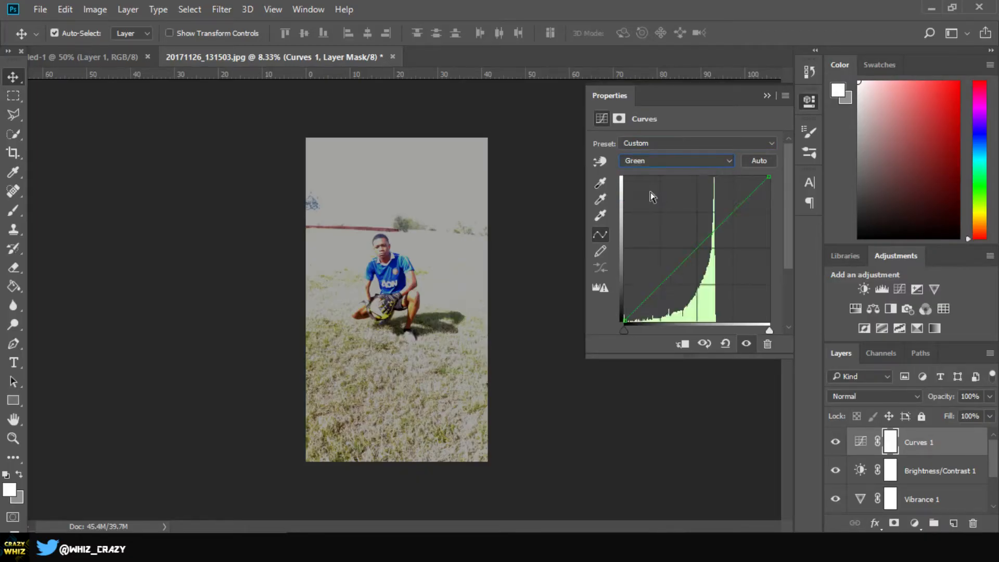
pyautogui.click(658, 289)
pyautogui.moveTo(624, 321); pyautogui.dragTo(631, 320)
pyautogui.click(767, 95)
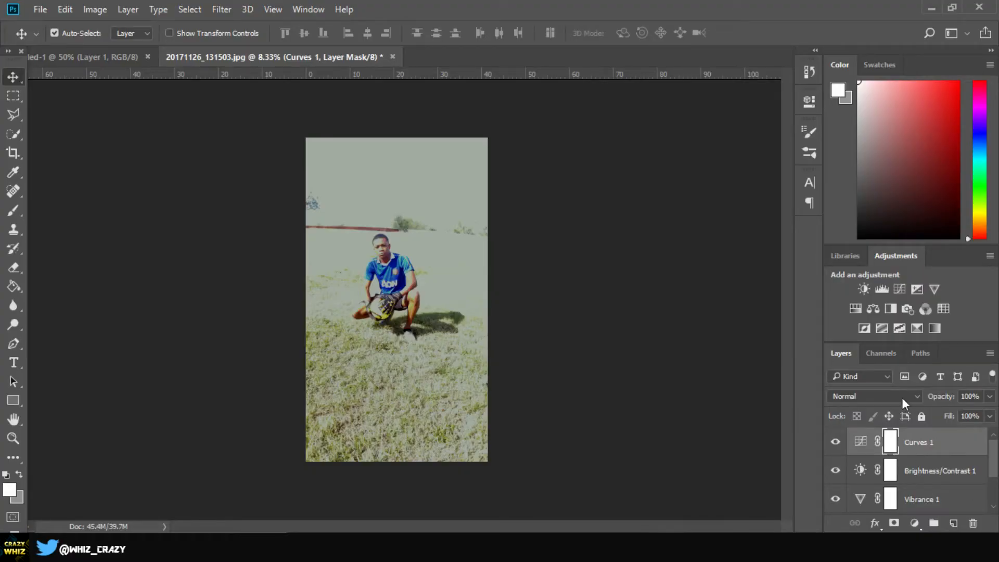
# Step: Add a Color Balance adjustment layer and shift the midtones slightly towards green and blue
pyautogui.click(879, 311)
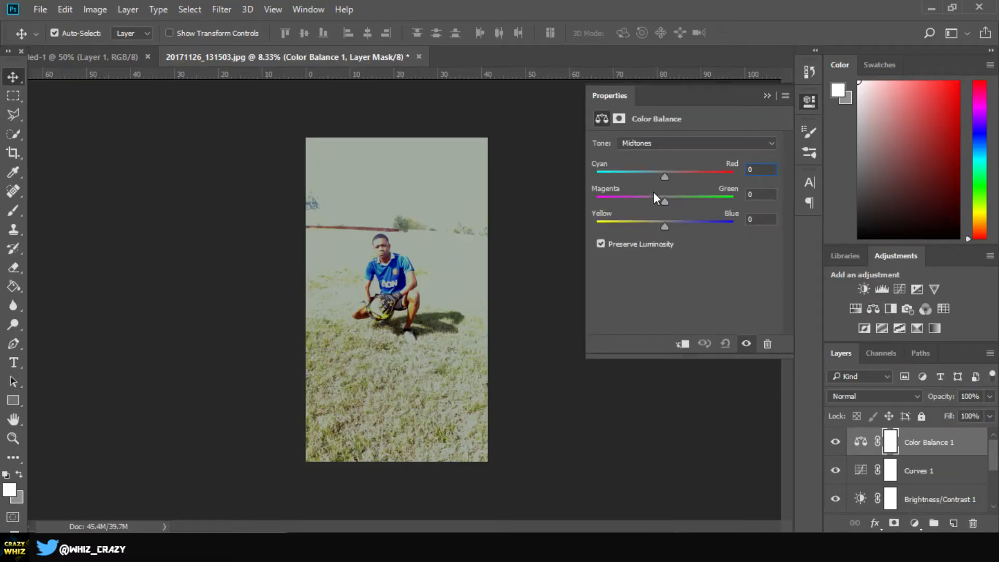
pyautogui.moveTo(664, 200); pyautogui.dragTo(668, 202)
pyautogui.moveTo(668, 227)
pyautogui.mouseDown()
pyautogui.moveTo(686, 232)
pyautogui.moveTo(668, 223)
pyautogui.mouseUp()
pyautogui.moveTo(670, 221); pyautogui.dragTo(669, 221)
pyautogui.click(766, 96)
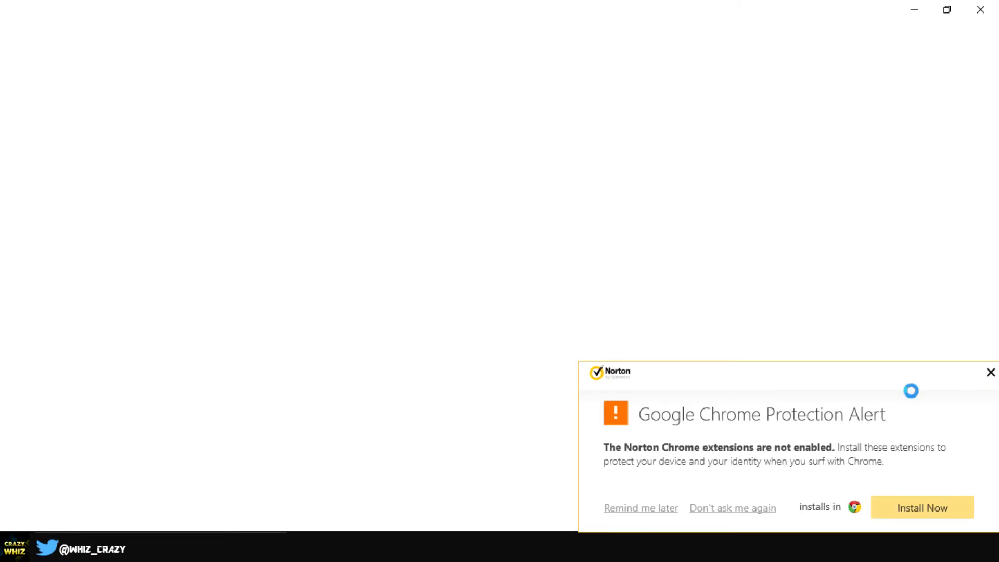
# Step: Dismiss the Norton alert and place the blue-clouds-day-fluffy-53594 image over the photo's sky at 97.27% scale
pyautogui.click(991, 373)
pyautogui.moveTo(338, 279); pyautogui.dragTo(460, 141)
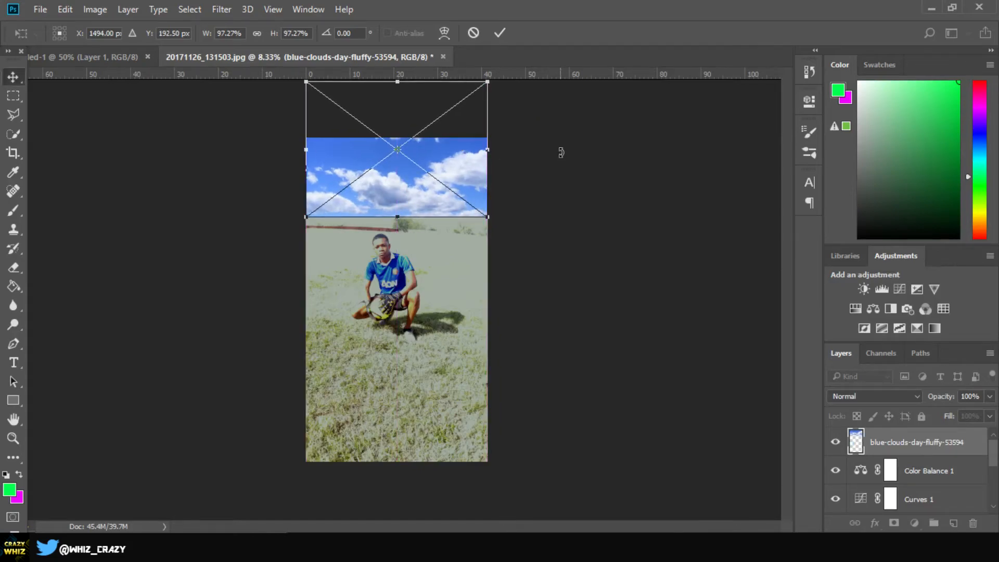
pyautogui.press('Return')
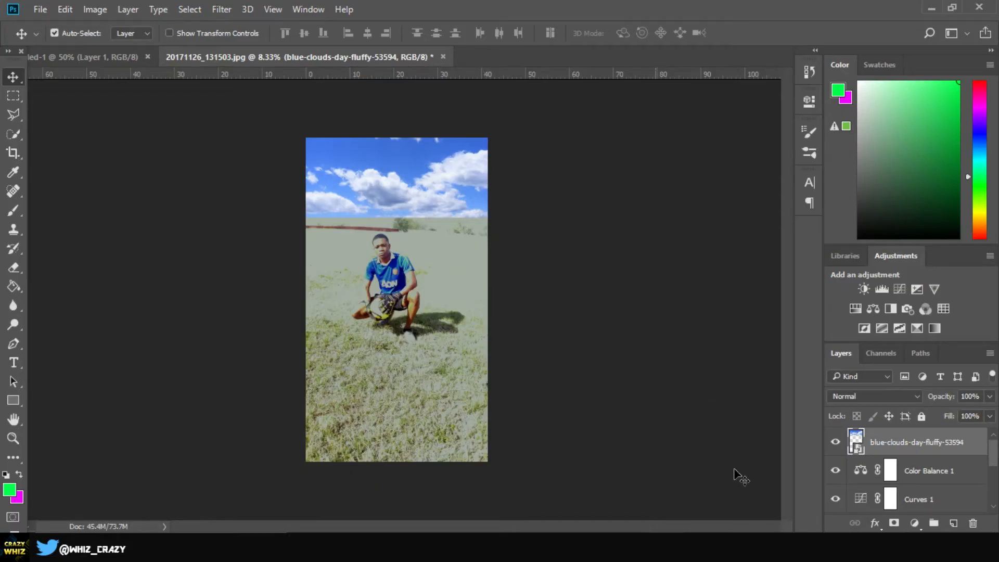
# Step: Rasterize the cloud layer and erase along its lower edge with the Eraser so it follows the horizon
pyautogui.rightClick(923, 441)
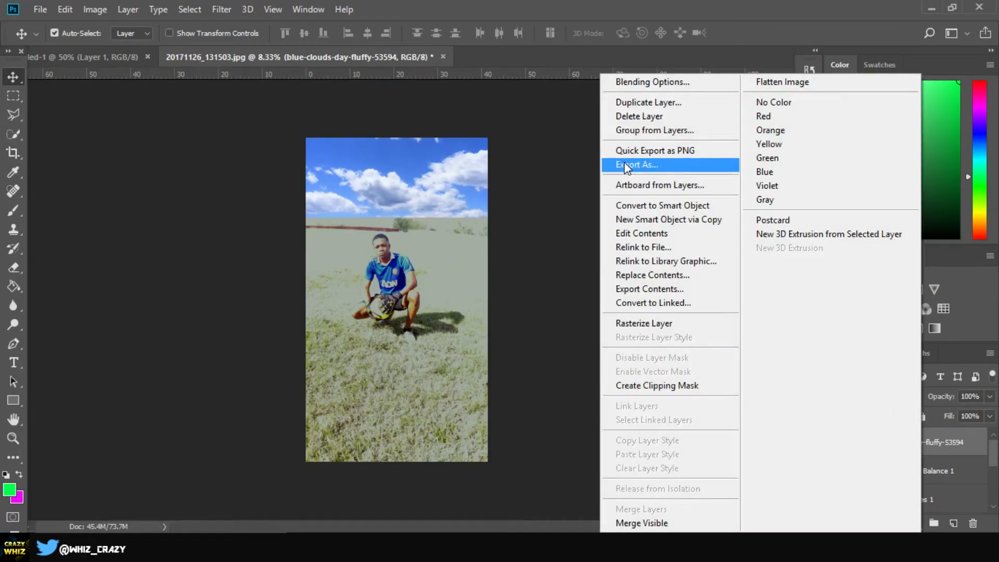
pyautogui.click(685, 324)
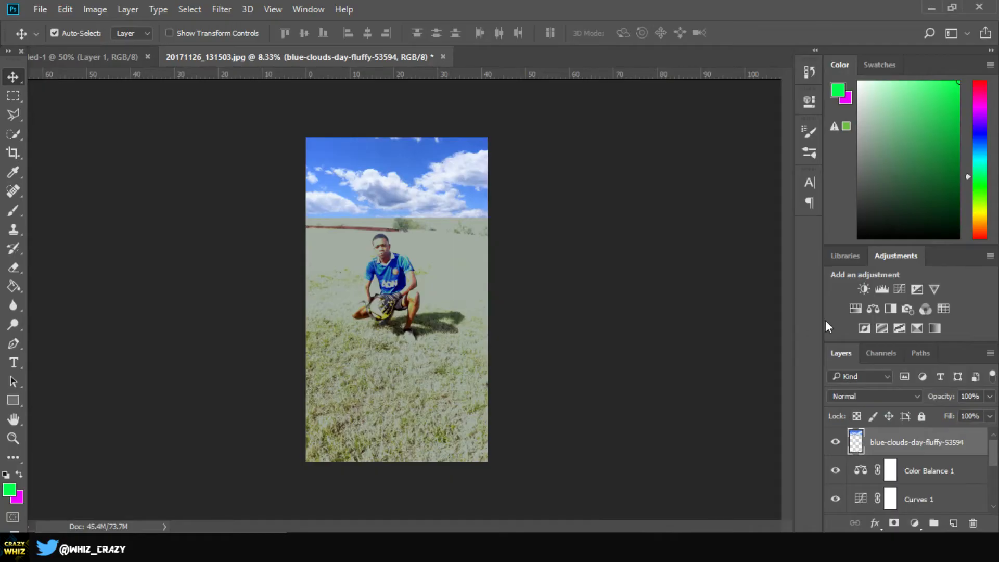
pyautogui.press('e')
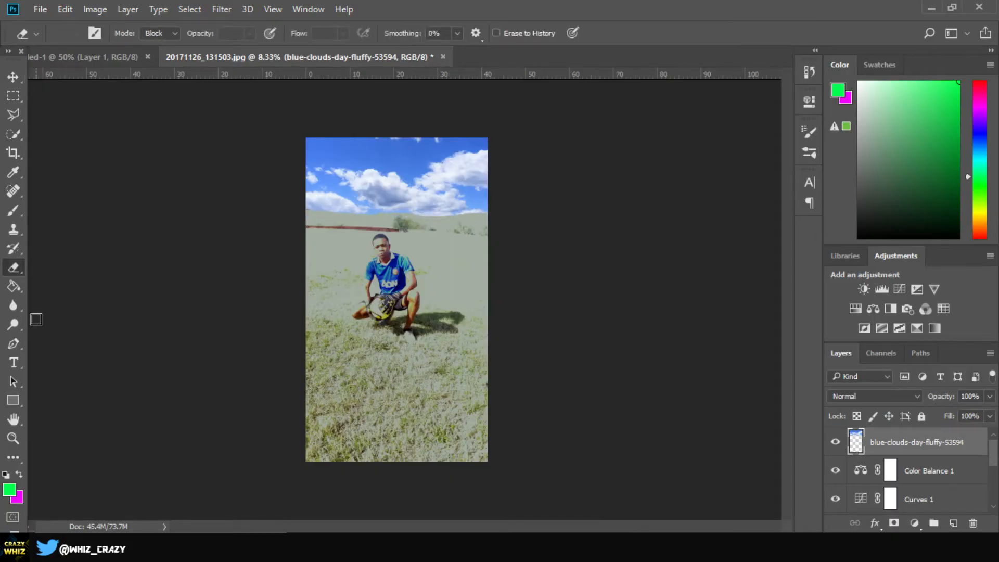
# Step: Brush white along the lower edge of the clouds with a 400 px brush at 15% opacity
pyautogui.click(14, 211)
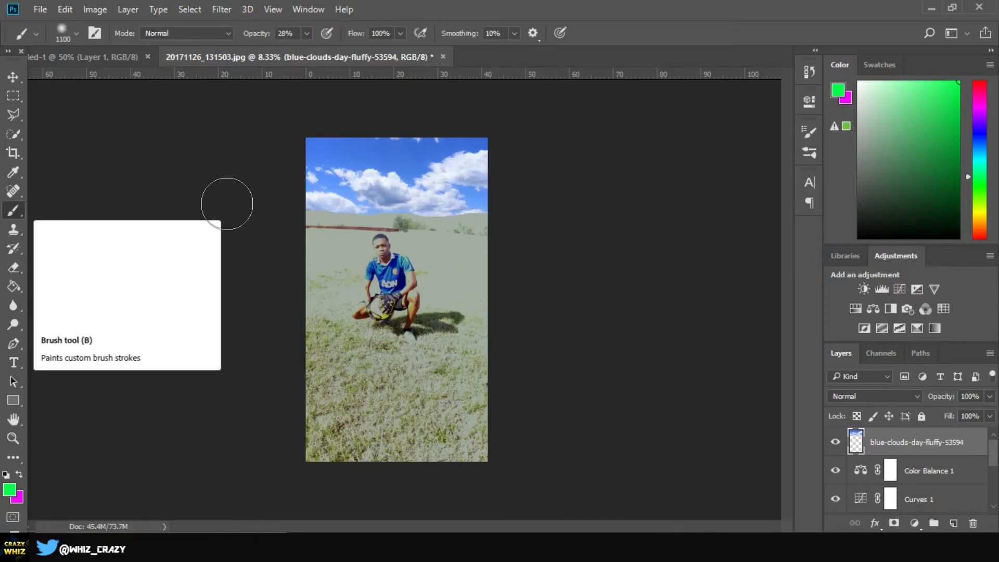
pyautogui.press('[')
pyautogui.press('[')
pyautogui.press('[')
pyautogui.press('[')
pyautogui.press('[')
pyautogui.press('[')
pyautogui.press('[')
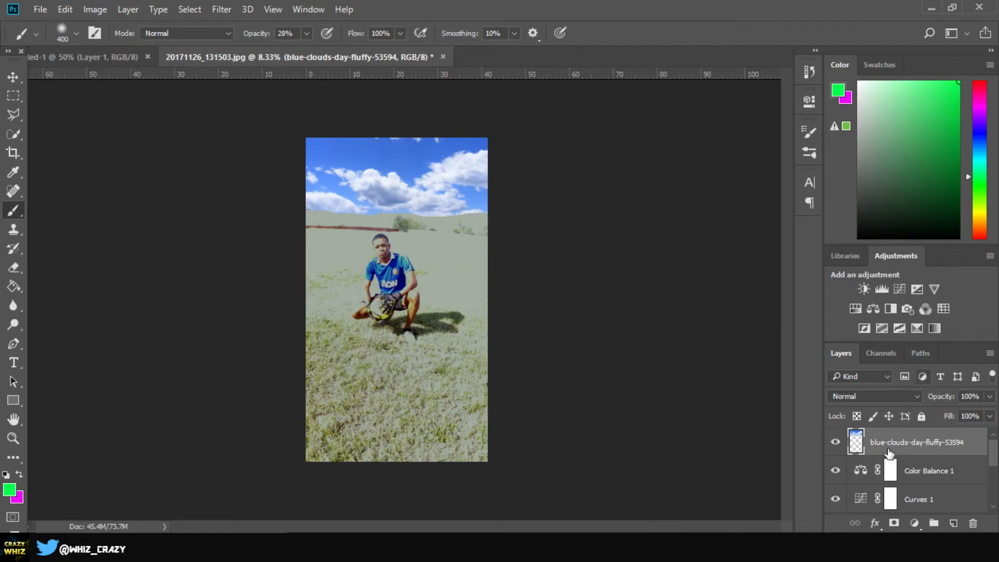
pyautogui.moveTo(892, 112)
pyautogui.mouseDown()
pyautogui.moveTo(876, 68)
pyautogui.moveTo(852, 62)
pyautogui.mouseUp()
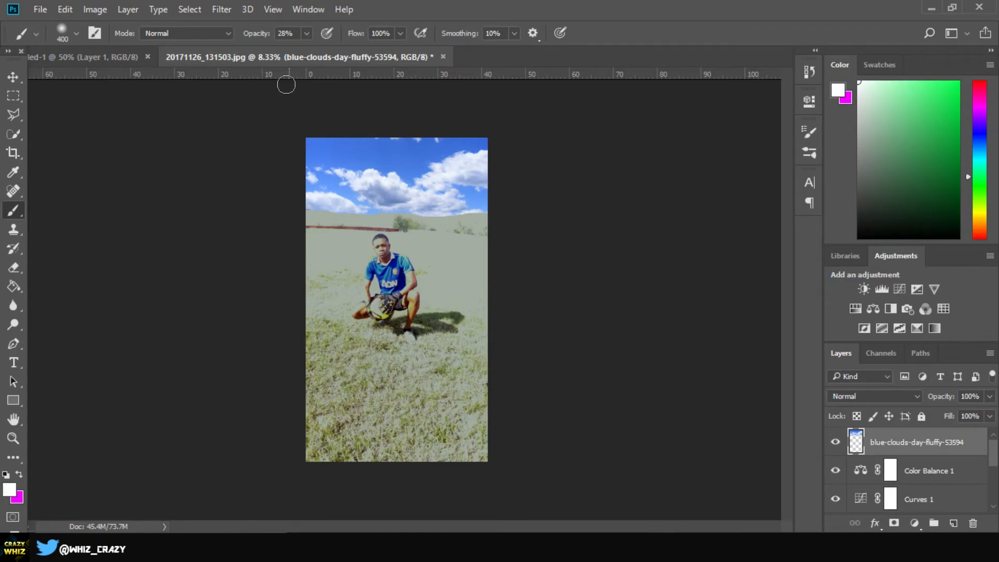
pyautogui.moveTo(254, 34); pyautogui.dragTo(244, 33)
pyautogui.moveTo(254, 35); pyautogui.dragTo(256, 37)
pyautogui.moveTo(345, 213); pyautogui.dragTo(440, 215)
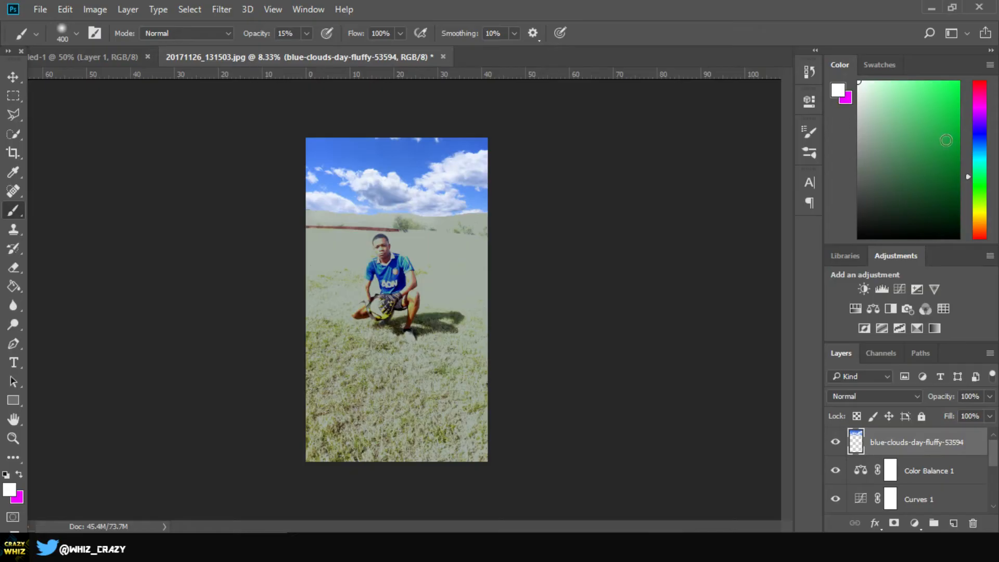
# Step: Paint a bright blue haze along the horizon to blend the clouds' lower edge into the photo
pyautogui.click(980, 142)
pyautogui.moveTo(961, 122); pyautogui.dragTo(964, 54)
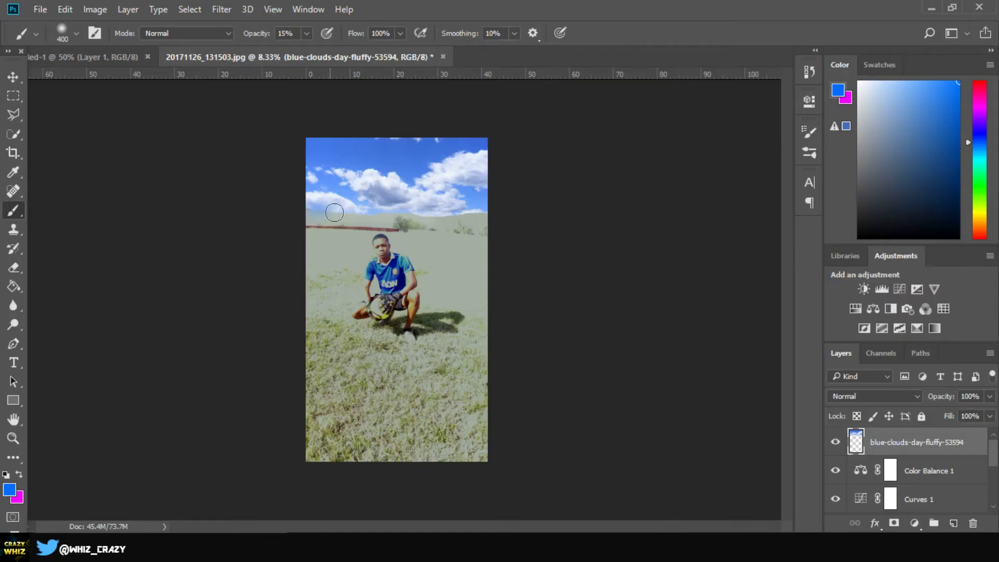
pyautogui.moveTo(342, 213); pyautogui.dragTo(467, 216)
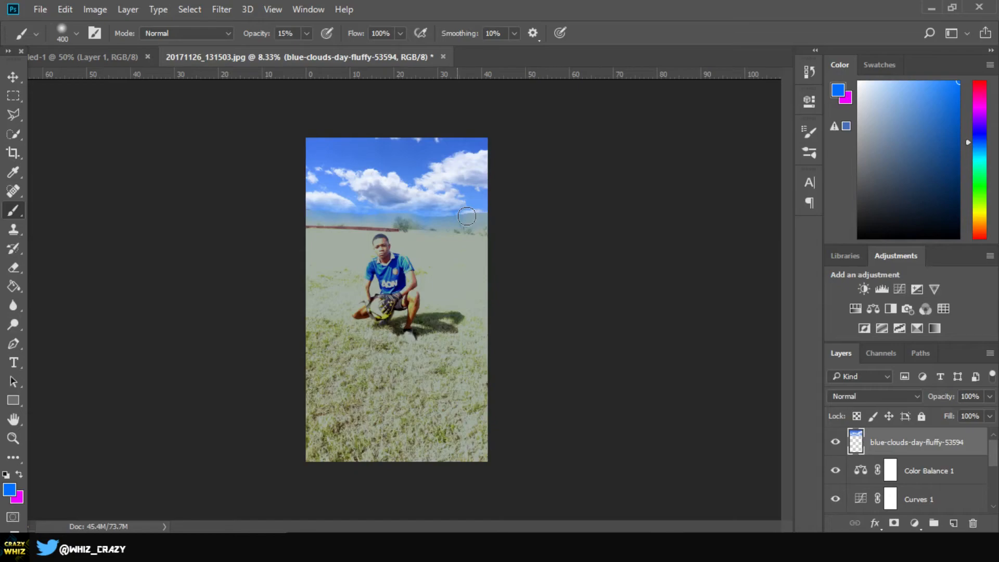
pyautogui.moveTo(467, 216); pyautogui.dragTo(483, 214)
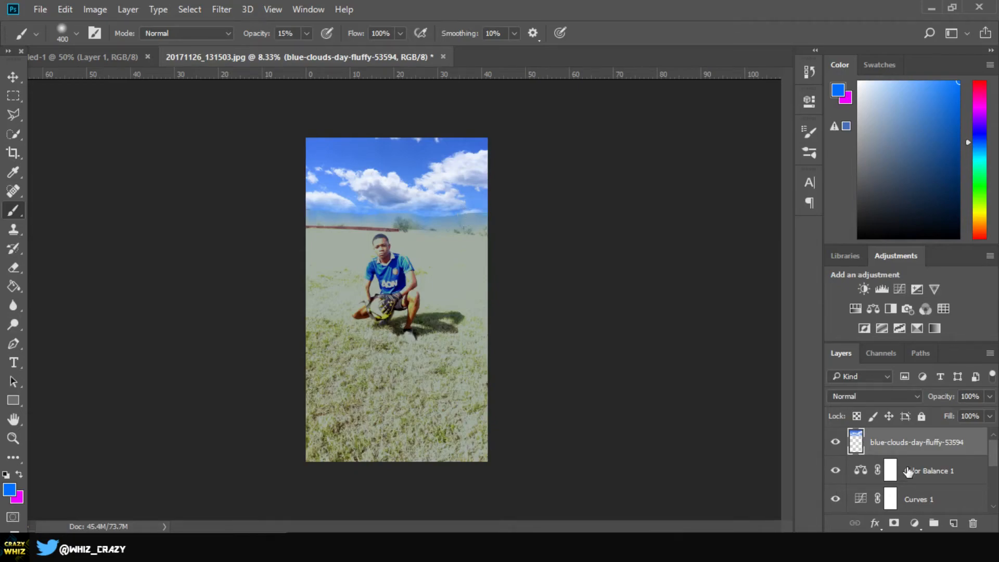
# Step: Rename the blue-clouds-day-fluffy-53594 layer to "sky" and switch to the Move tool
pyautogui.doubleClick(929, 443)
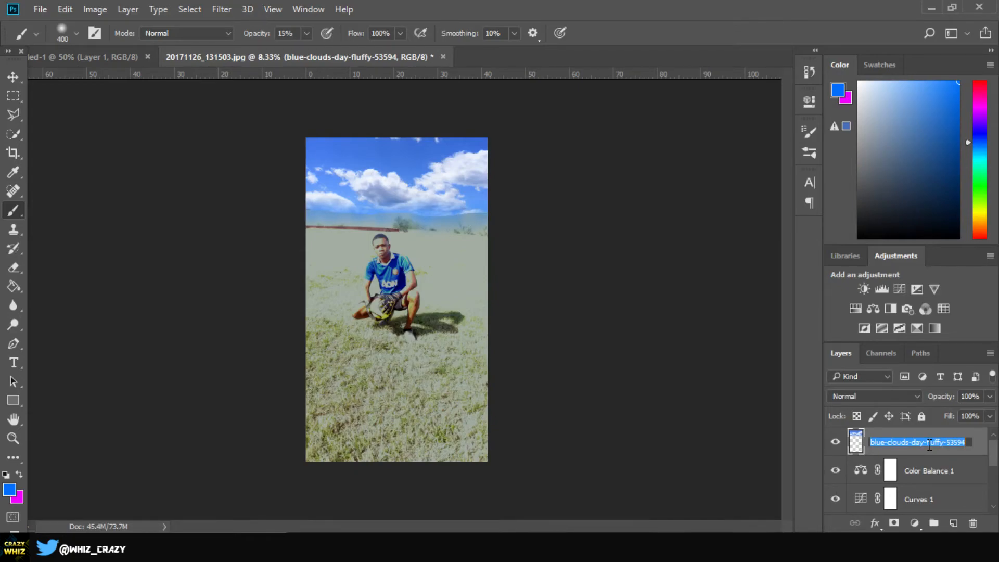
pyautogui.write('sky')
pyautogui.press('Return')
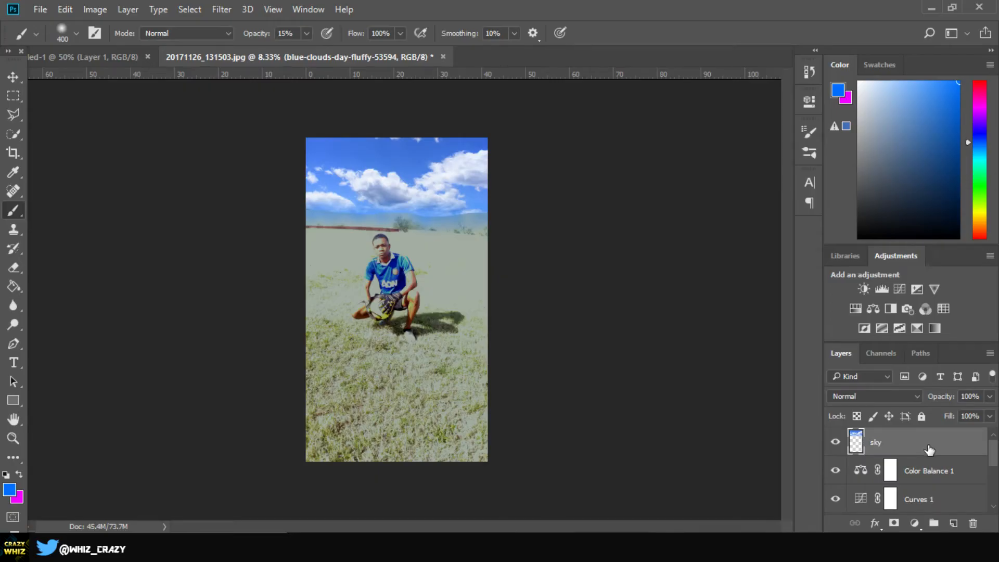
pyautogui.press('v')
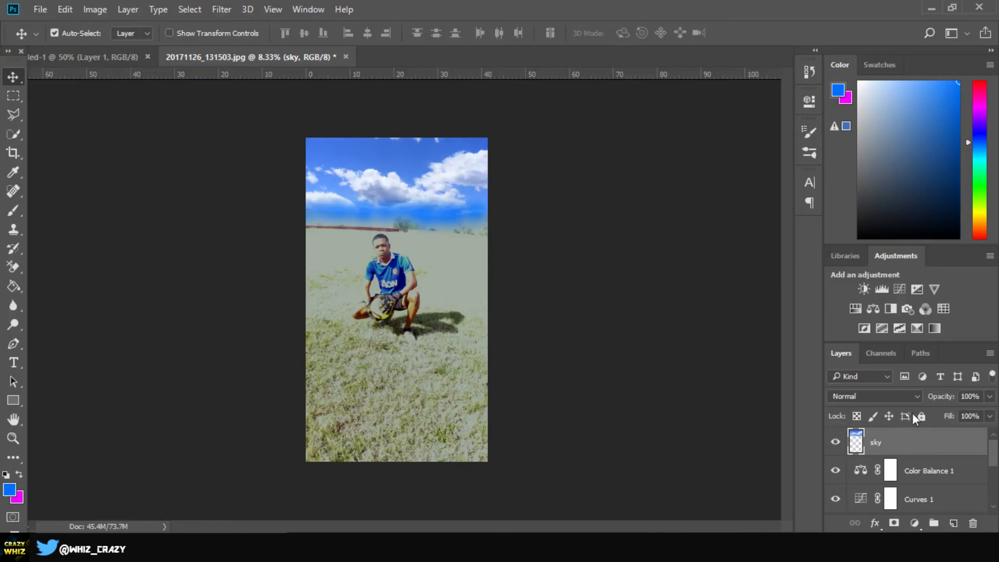
# Step: Reduce the sky layer's opacity to 50%
pyautogui.moveTo(940, 400); pyautogui.dragTo(906, 404)
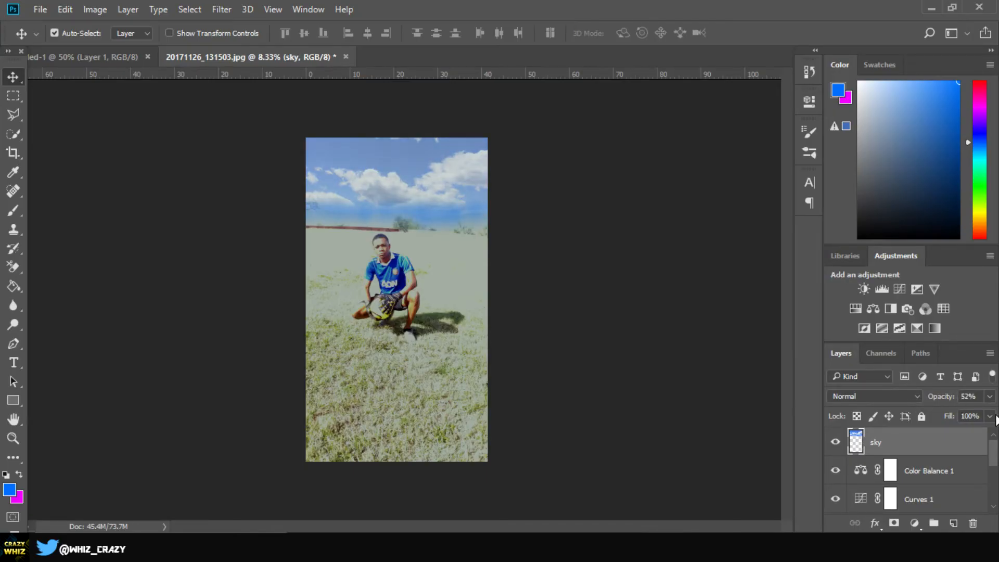
pyautogui.click(975, 396)
pyautogui.write('50')
pyautogui.press('Return')
# Step: Merge the sky, all adjustment layers and the photo into a single layer with Merge Visible
pyautogui.scroll(-3, 885, 498)
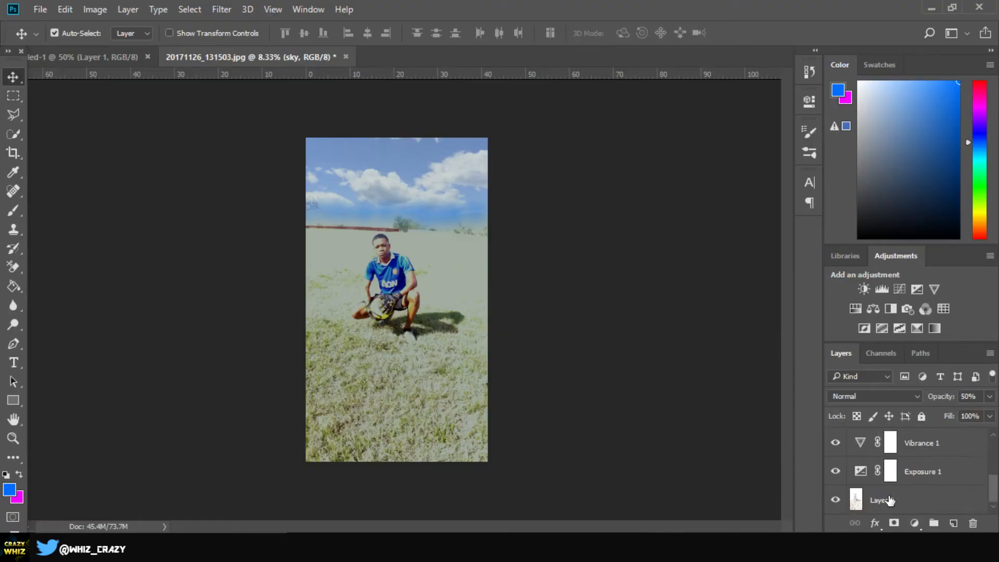
pyautogui.click(890, 500)
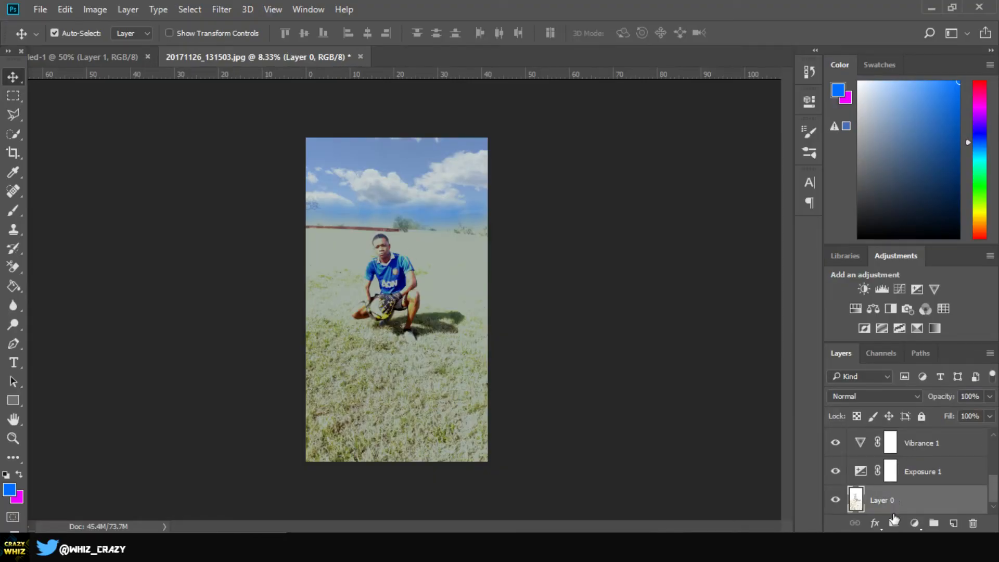
pyautogui.rightClick(902, 503)
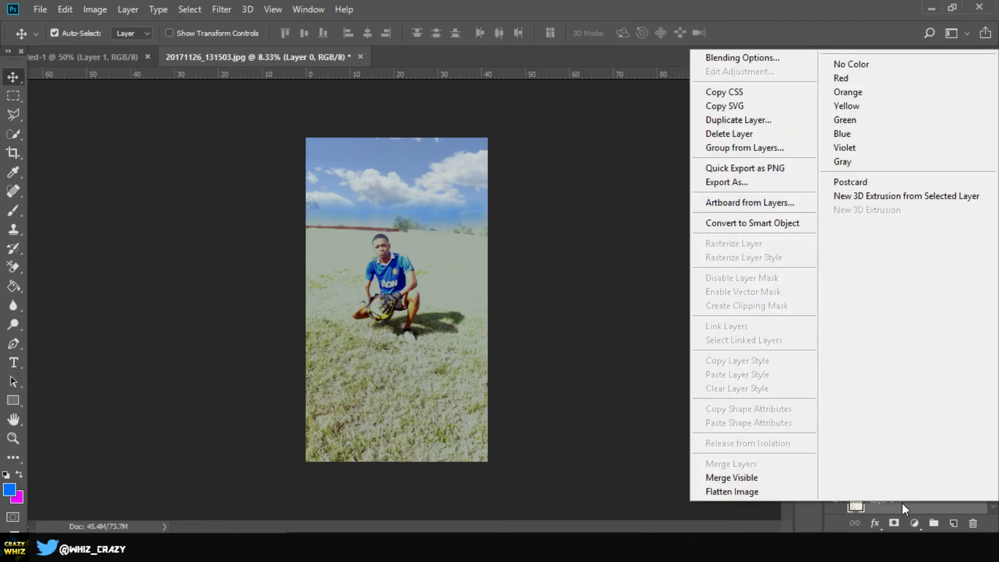
pyautogui.click(746, 480)
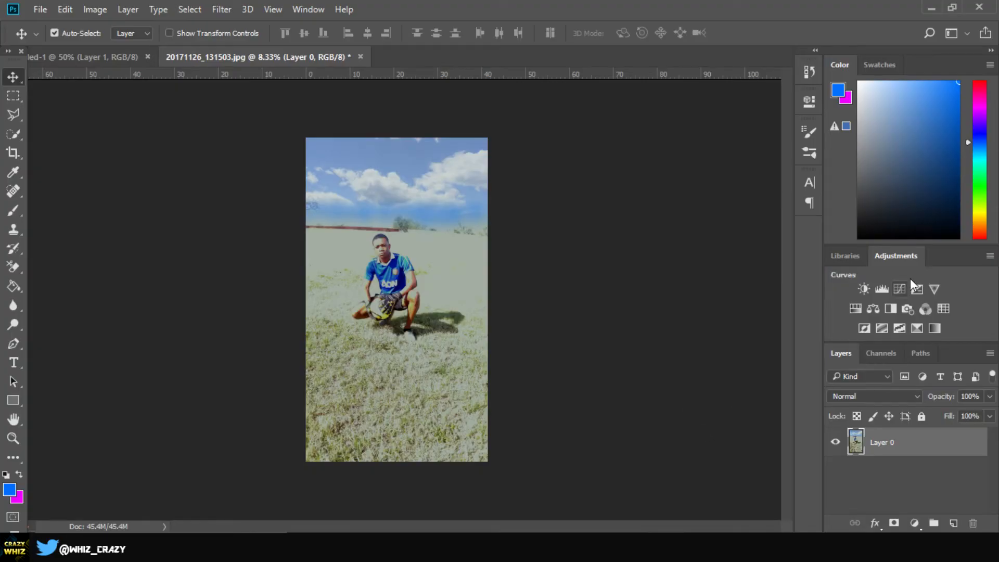
# Step: Add a Curves adjustment with a gentle S-curve that slightly darkens the shadows and lifts the highlights
pyautogui.click(898, 288)
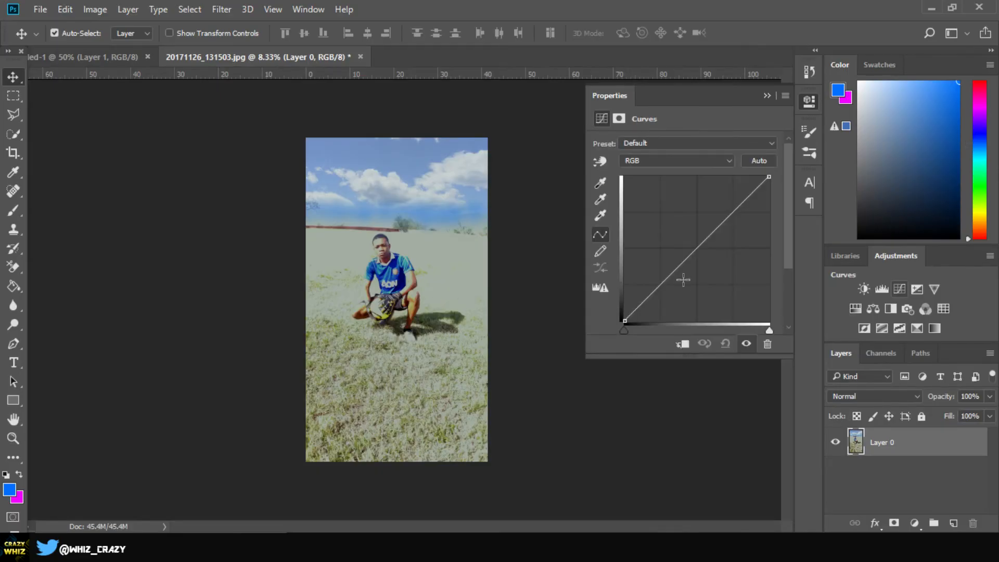
pyautogui.click(667, 282)
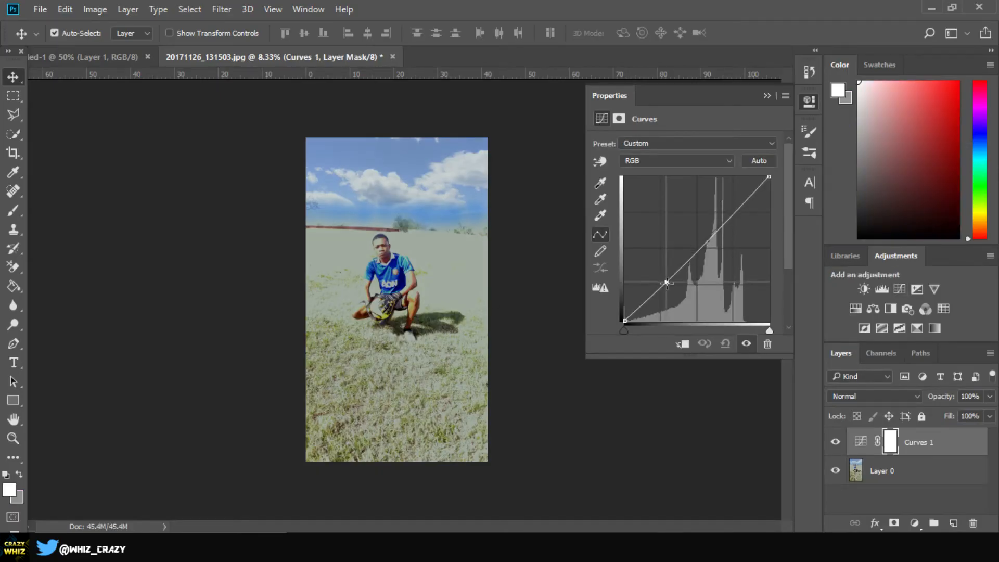
pyautogui.moveTo(667, 282); pyautogui.dragTo(665, 287)
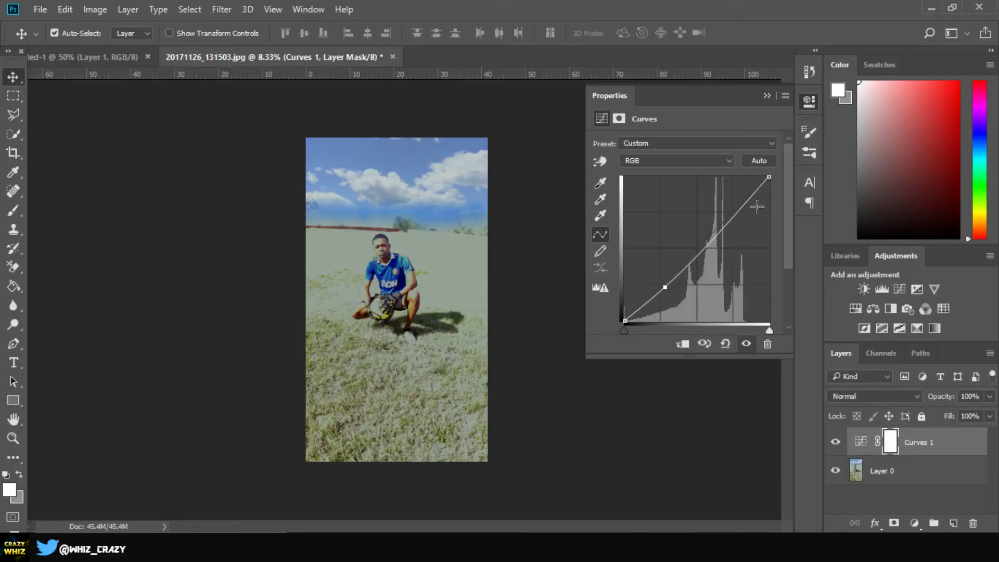
pyautogui.moveTo(731, 216)
pyautogui.mouseDown()
pyautogui.moveTo(732, 198)
pyautogui.moveTo(734, 209)
pyautogui.mouseUp()
pyautogui.click(767, 96)
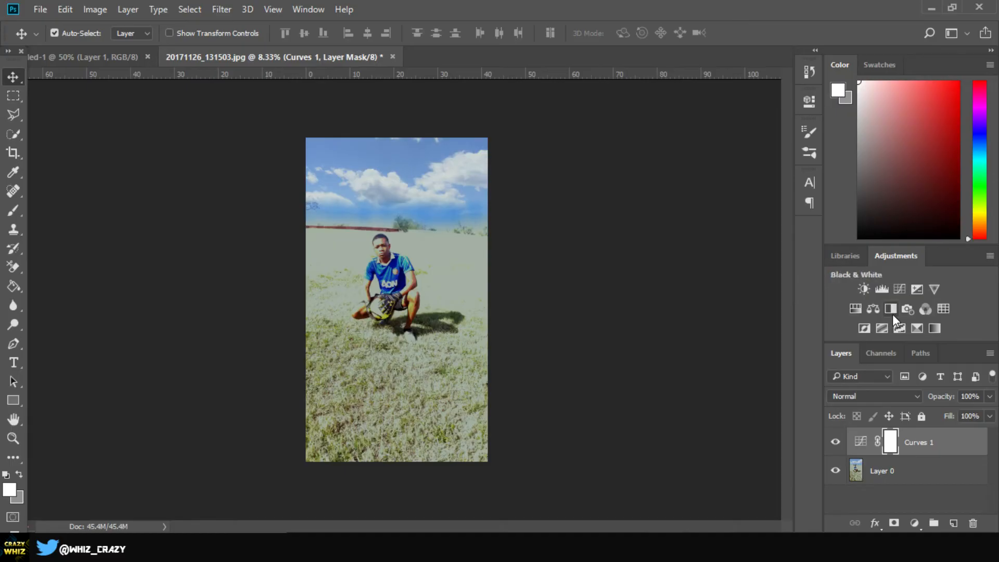
# Step: Add an Exposure adjustment layer with the exposure set to +0.11
pyautogui.click(919, 289)
pyautogui.click(918, 289)
pyautogui.moveTo(685, 179); pyautogui.dragTo(684, 186)
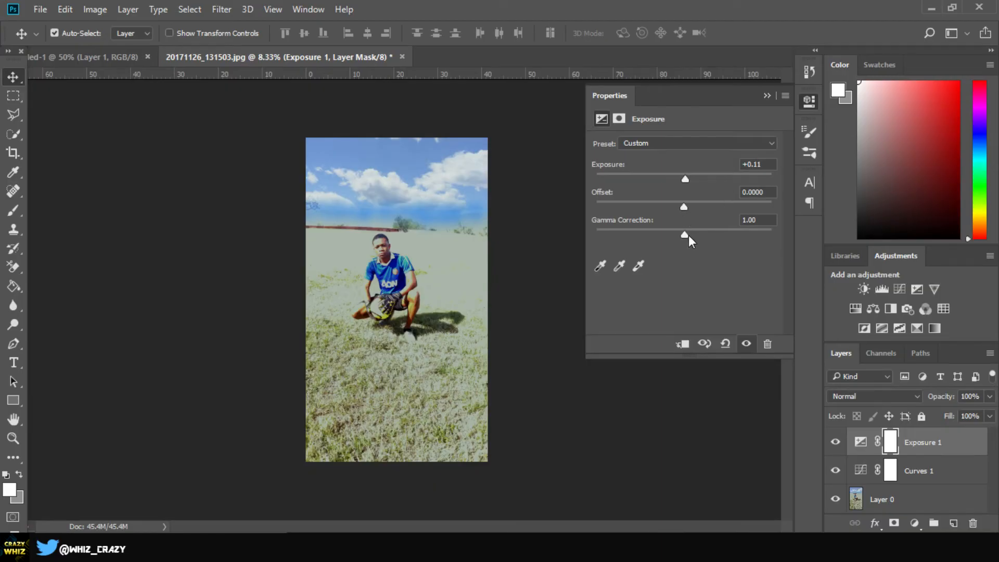
pyautogui.click(769, 97)
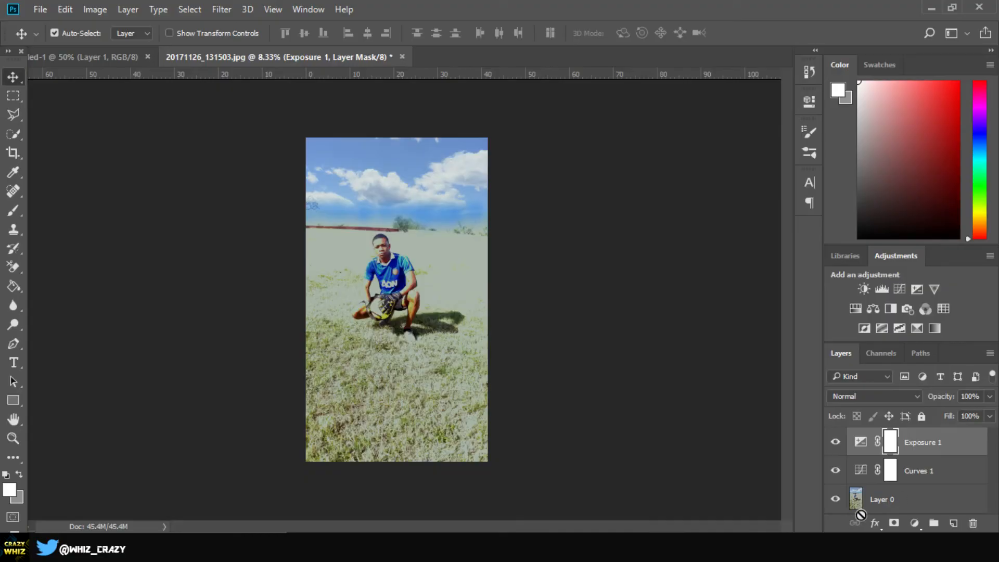
# Step: Merge the Curves and Exposure adjustments into the photo layer
pyautogui.click(898, 504)
pyautogui.rightClick(898, 508)
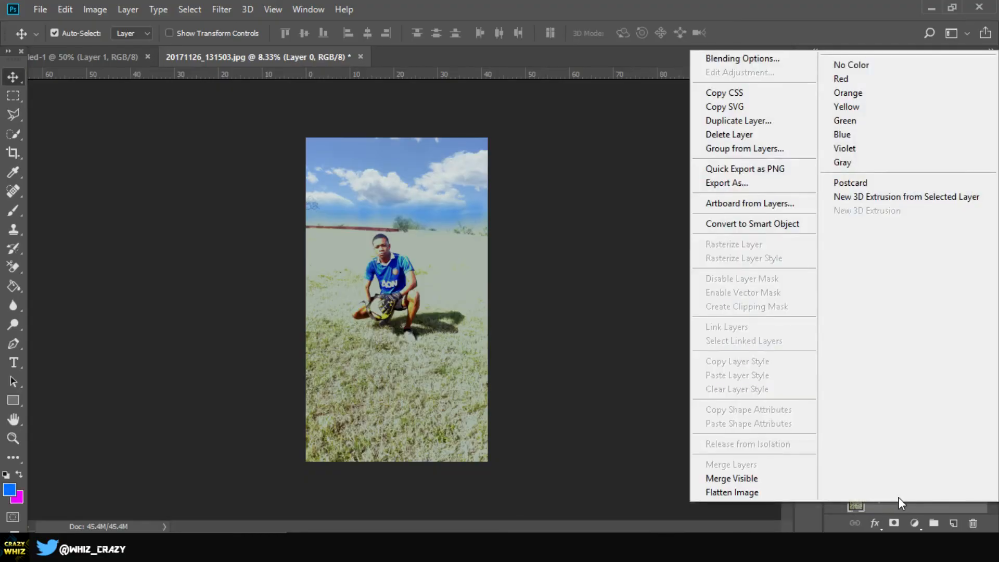
pyautogui.click(745, 478)
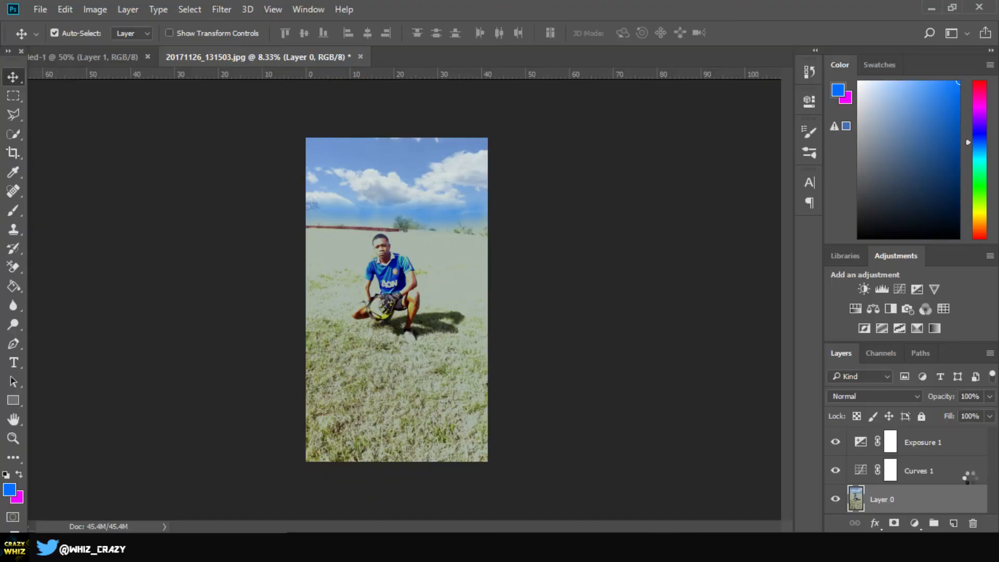
# Step: On a new layer, paint a soft white haze along the horizon with an 800 px soft brush at 15% opacity
pyautogui.click(954, 523)
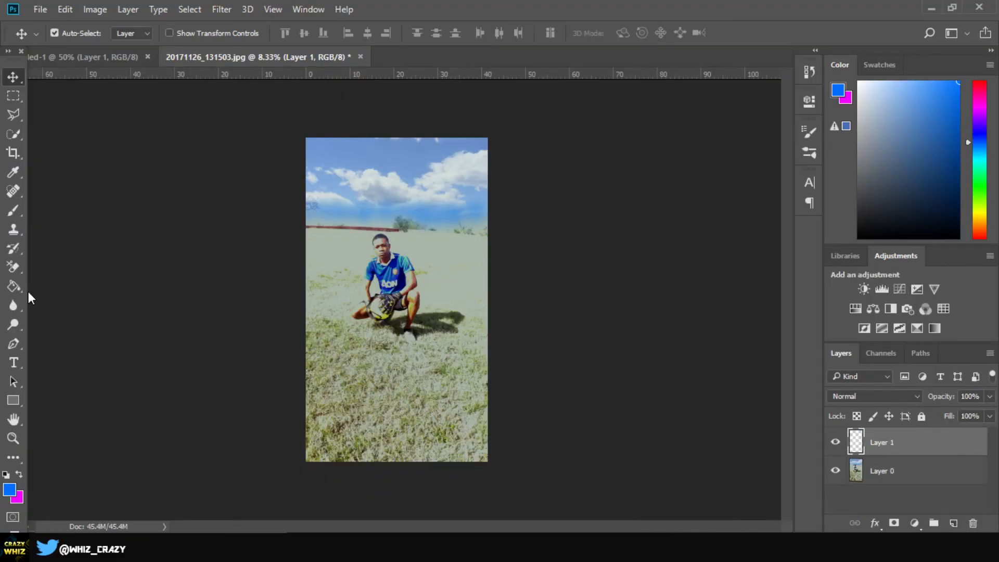
pyautogui.click(9, 208)
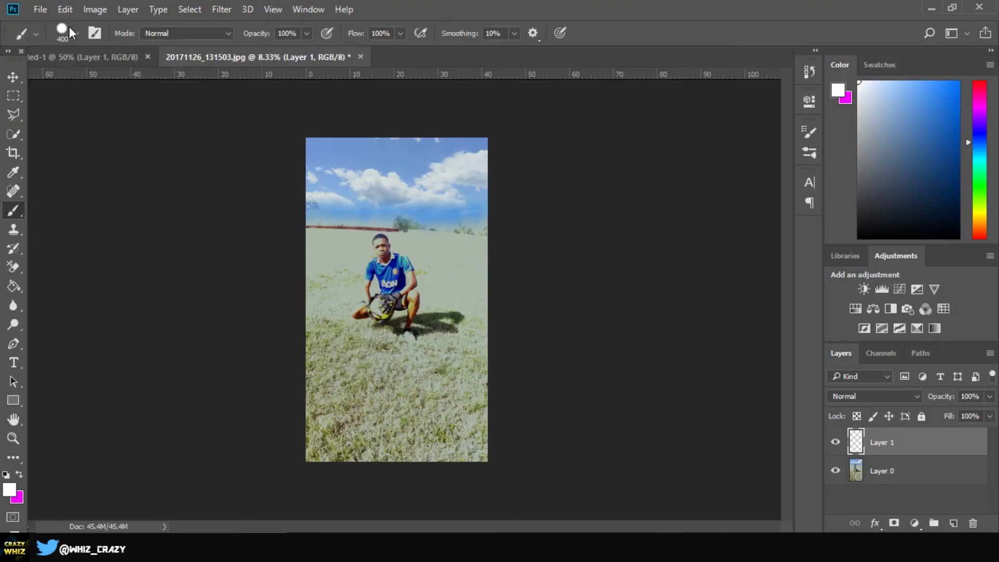
pyautogui.click(69, 29)
pyautogui.scroll(-1, 138, 224)
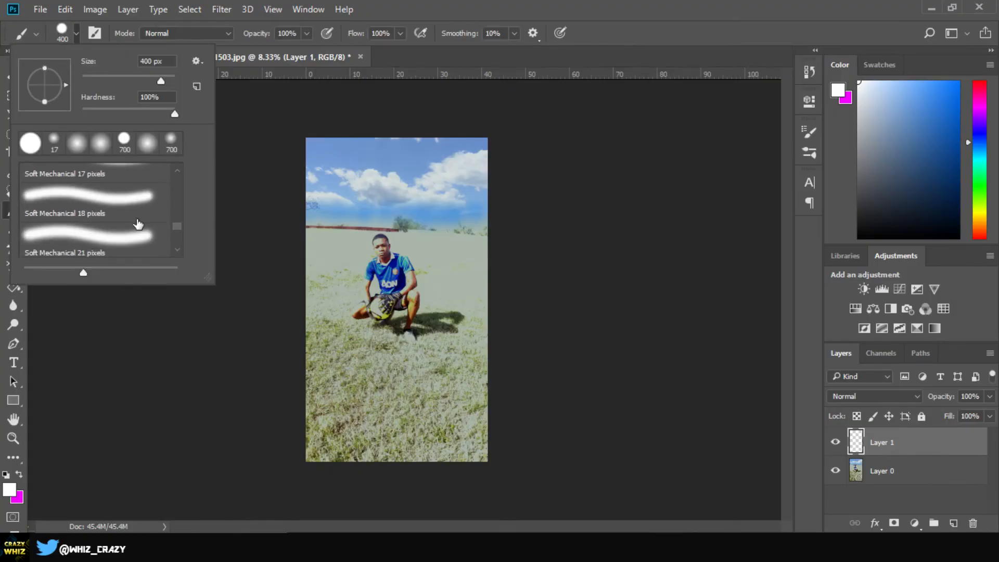
pyautogui.scroll(-1, 123, 249)
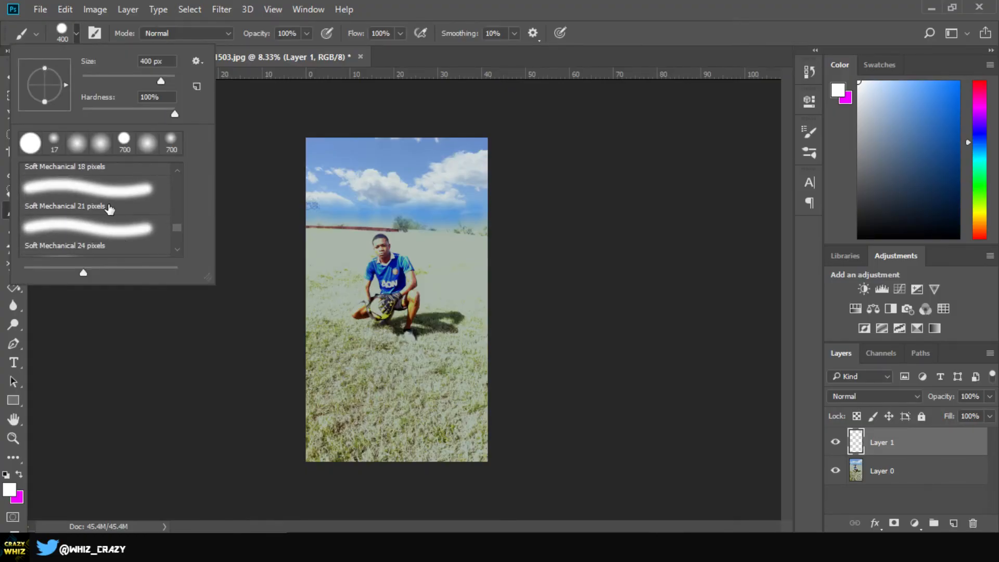
pyautogui.click(104, 232)
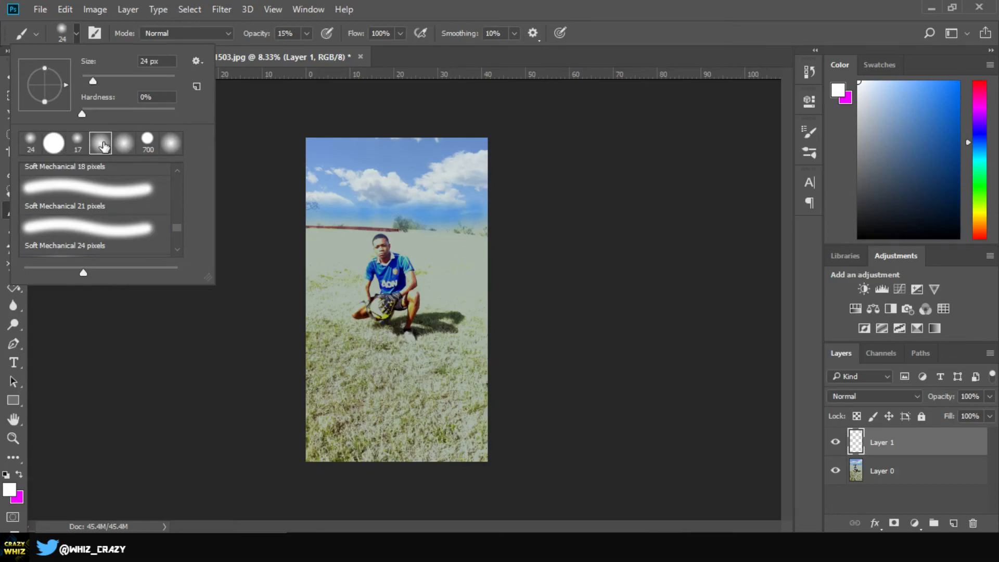
pyautogui.click(72, 33)
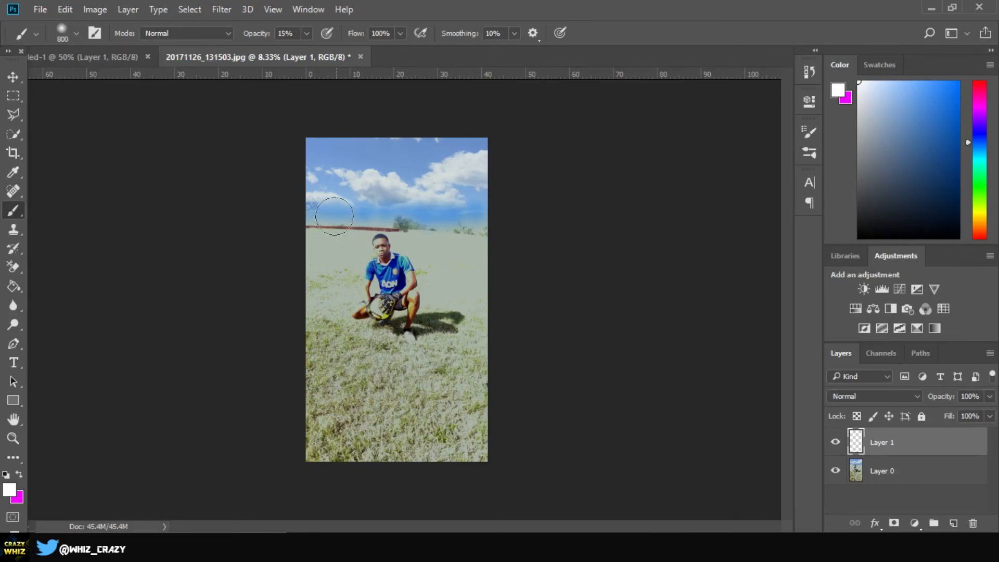
pyautogui.moveTo(326, 217)
pyautogui.mouseDown()
pyautogui.moveTo(312, 216)
pyautogui.moveTo(513, 216)
pyautogui.mouseUp()
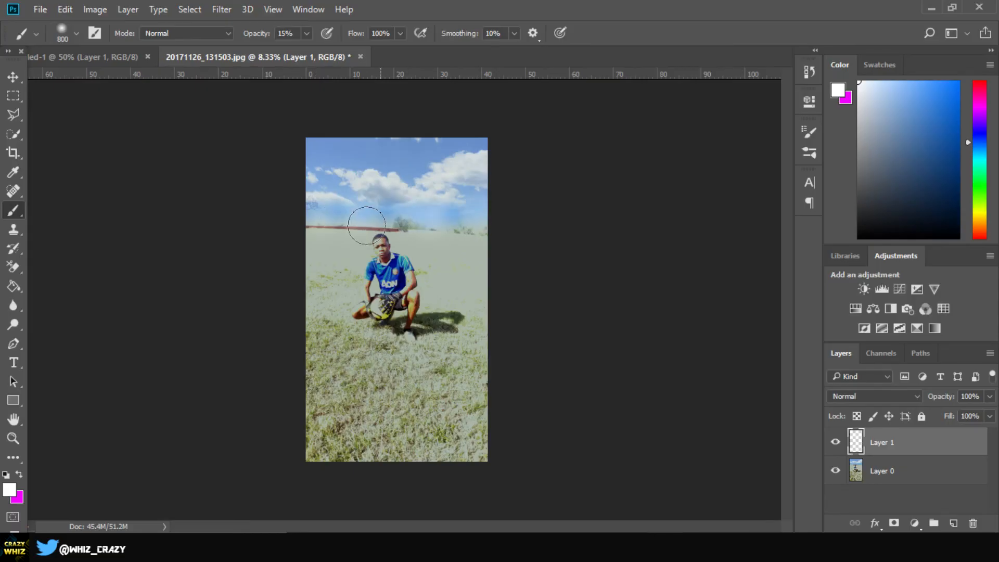
# Step: Add another empty layer, then merge it and the white haze layer with the photo using Merge Visible
pyautogui.hotkey('ctrl', 'shift', 'alt', 'n')
pyautogui.press('e')
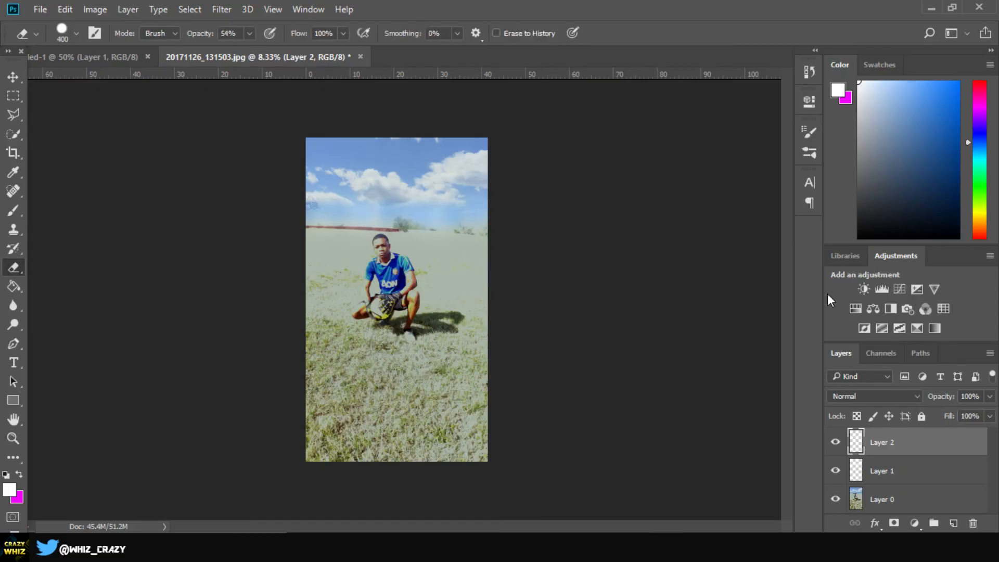
pyautogui.click(900, 506)
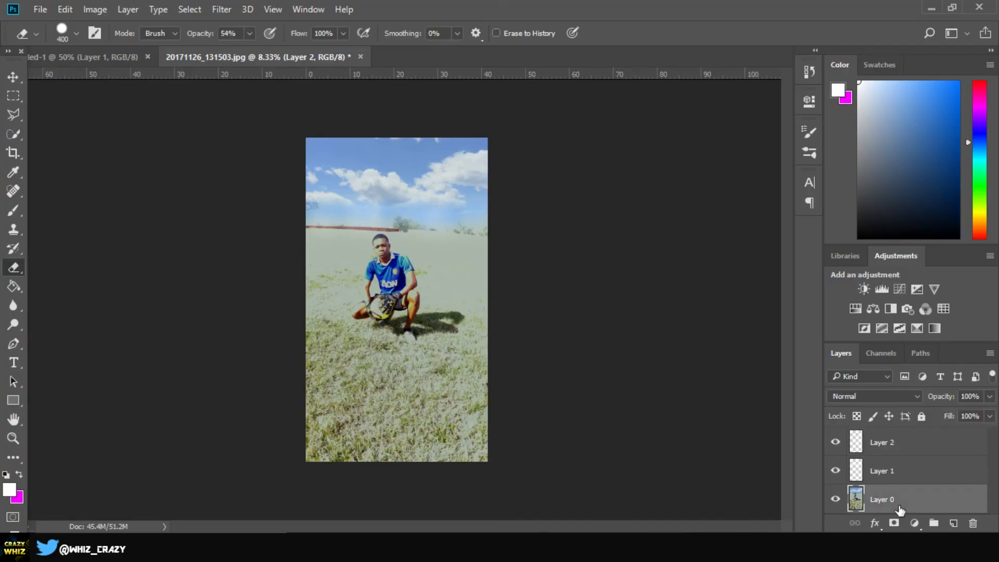
pyautogui.rightClick(900, 506)
pyautogui.click(724, 542)
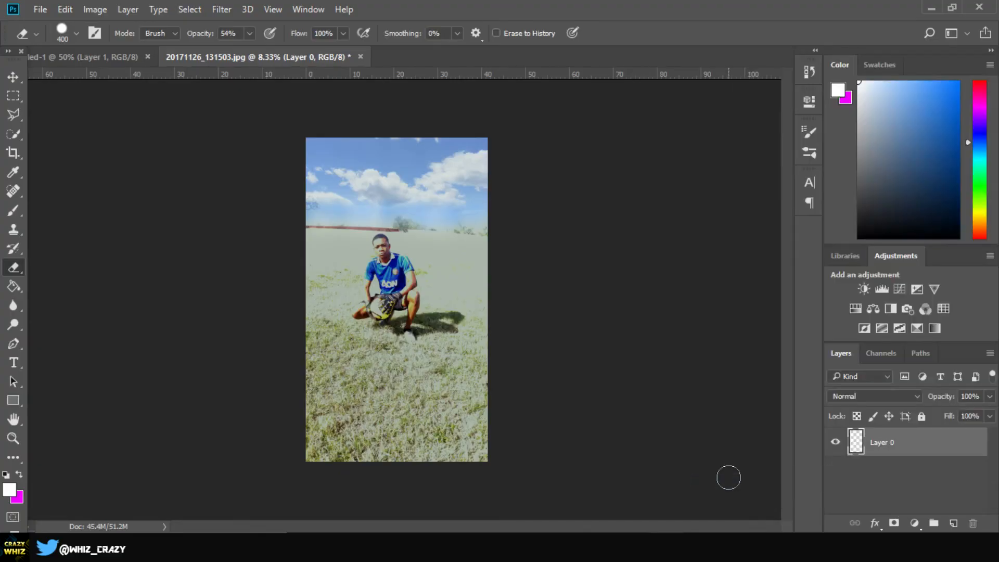